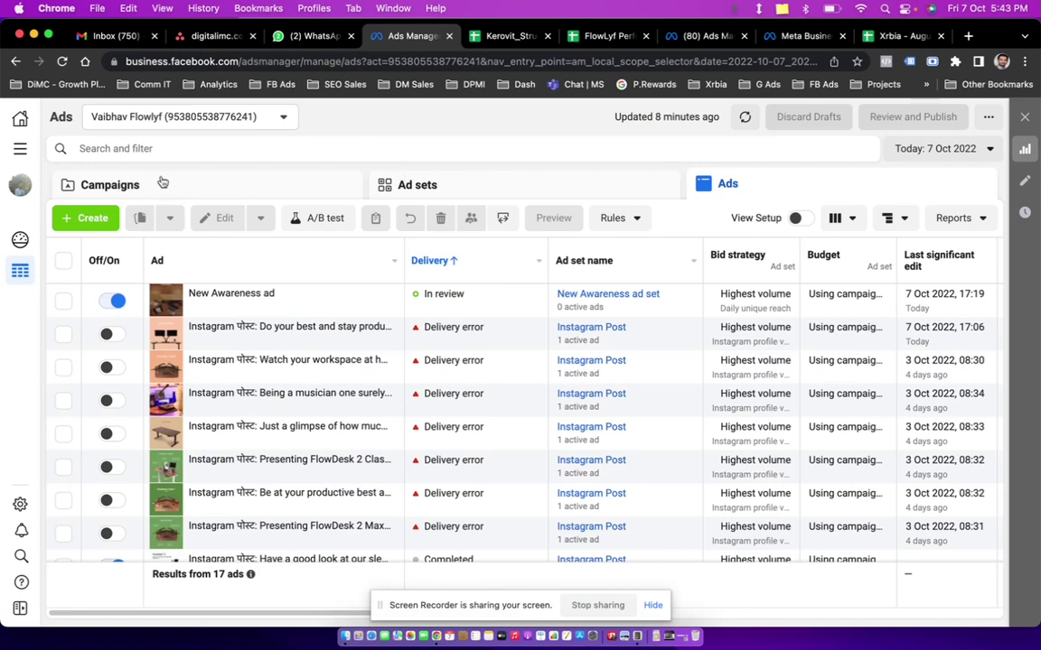
- Create a new campaign with the Awareness objective
click(197, 181)
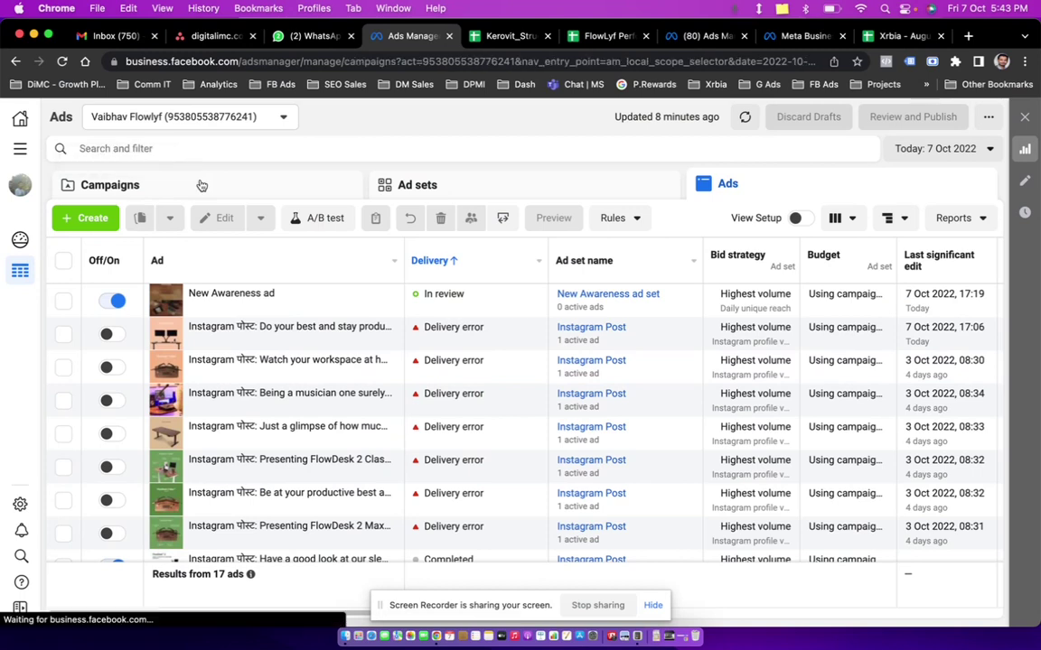
click(107, 221)
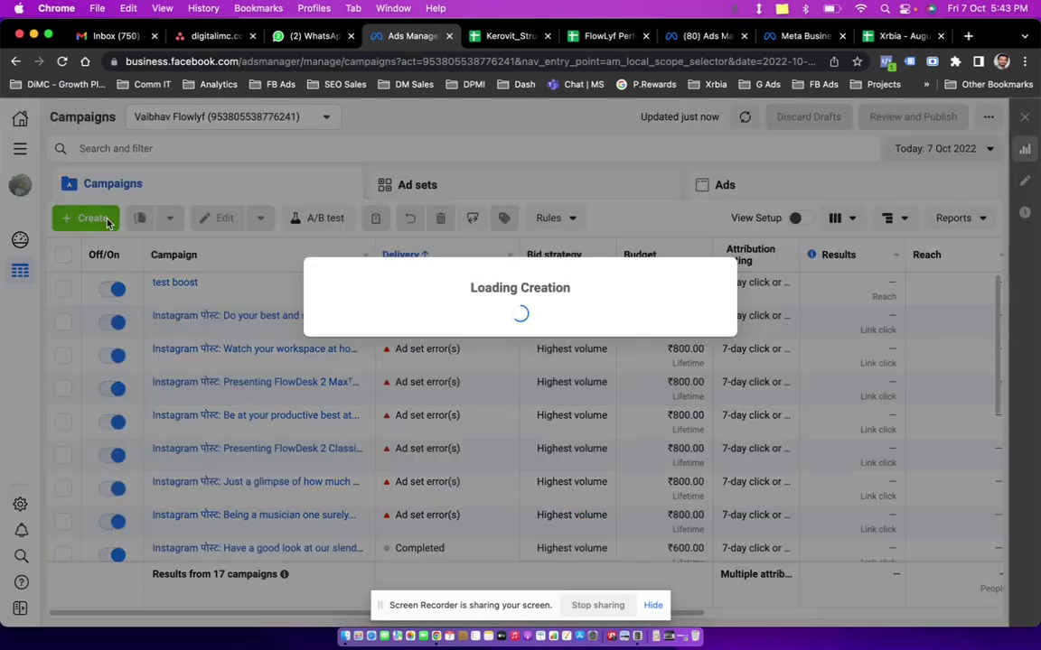
scroll(448, 350, down, 2)
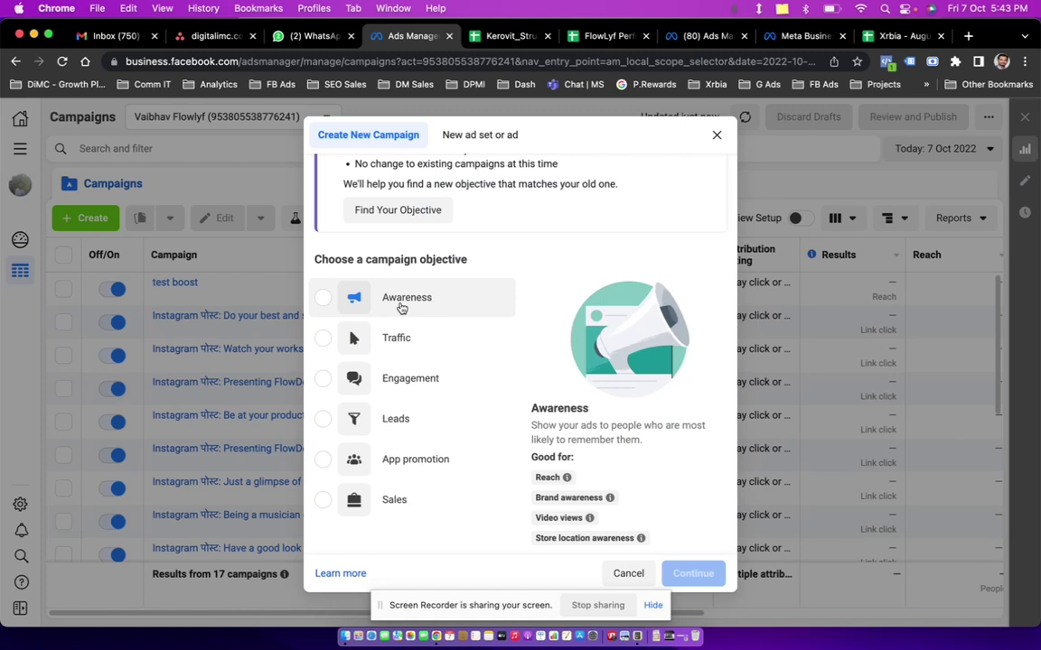
scroll(435, 365, down, 1)
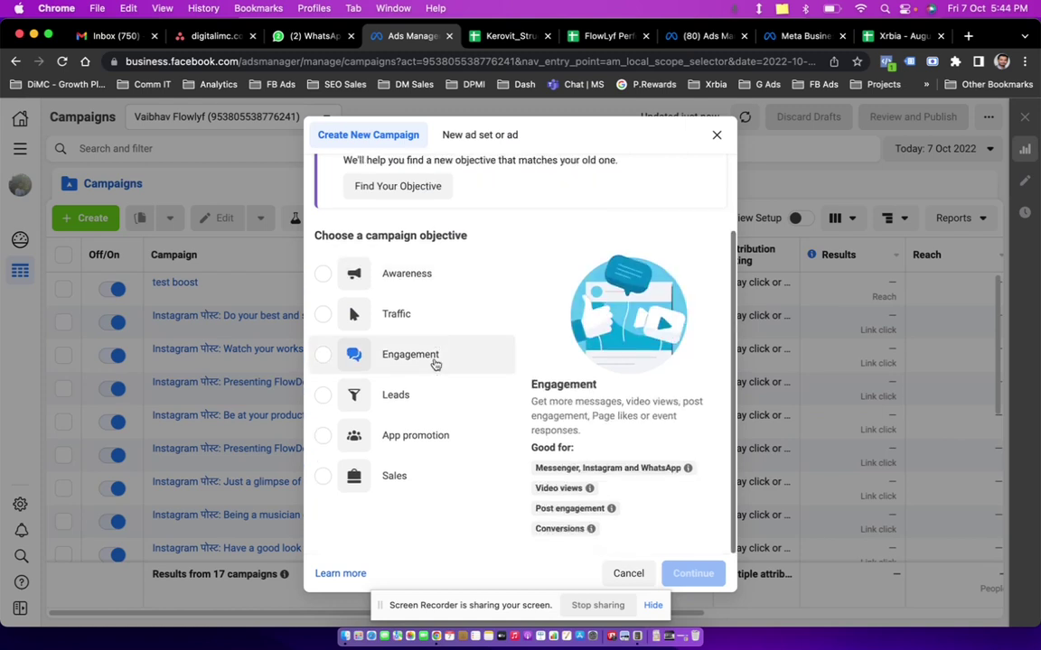
click(397, 269)
click(696, 573)
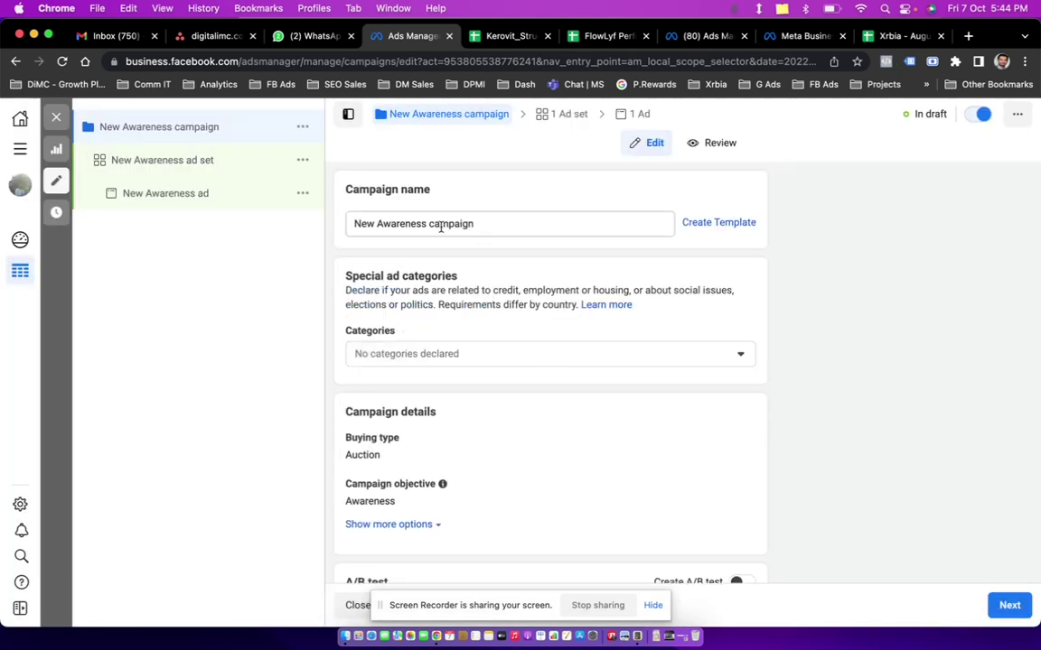
- Rename the campaign as Post Diwali
triple_click(441, 224)
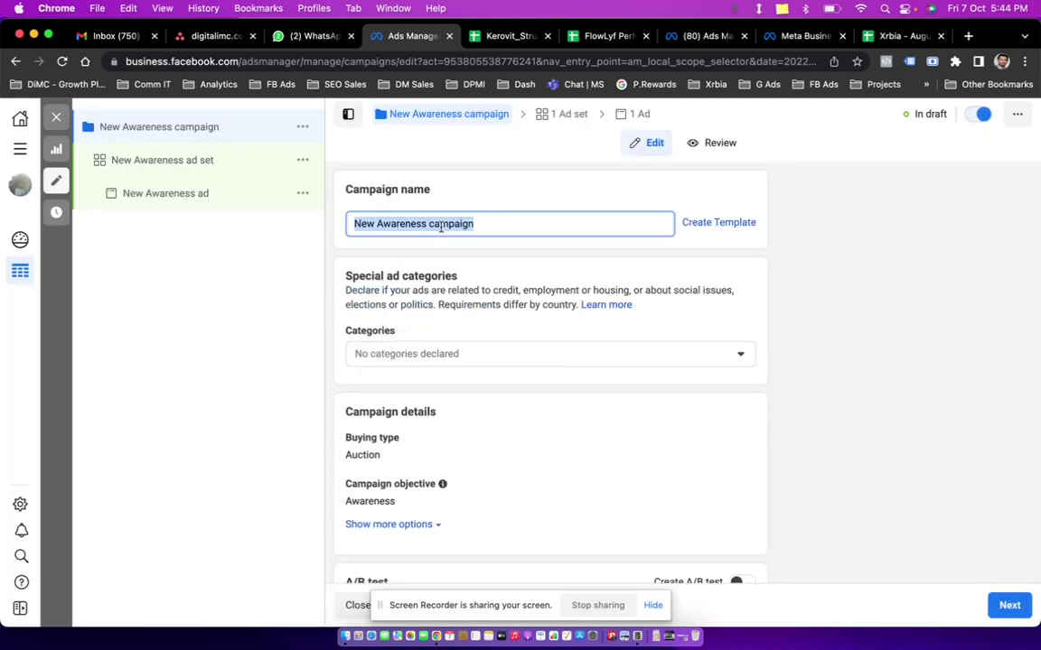
text(Post Diw)
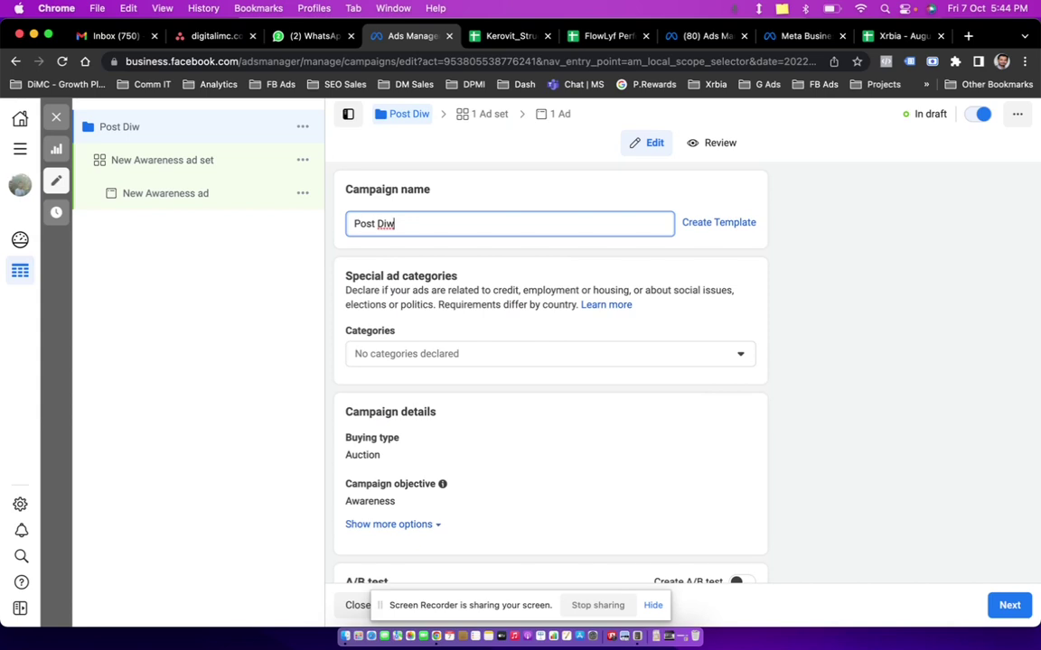
text(ali)
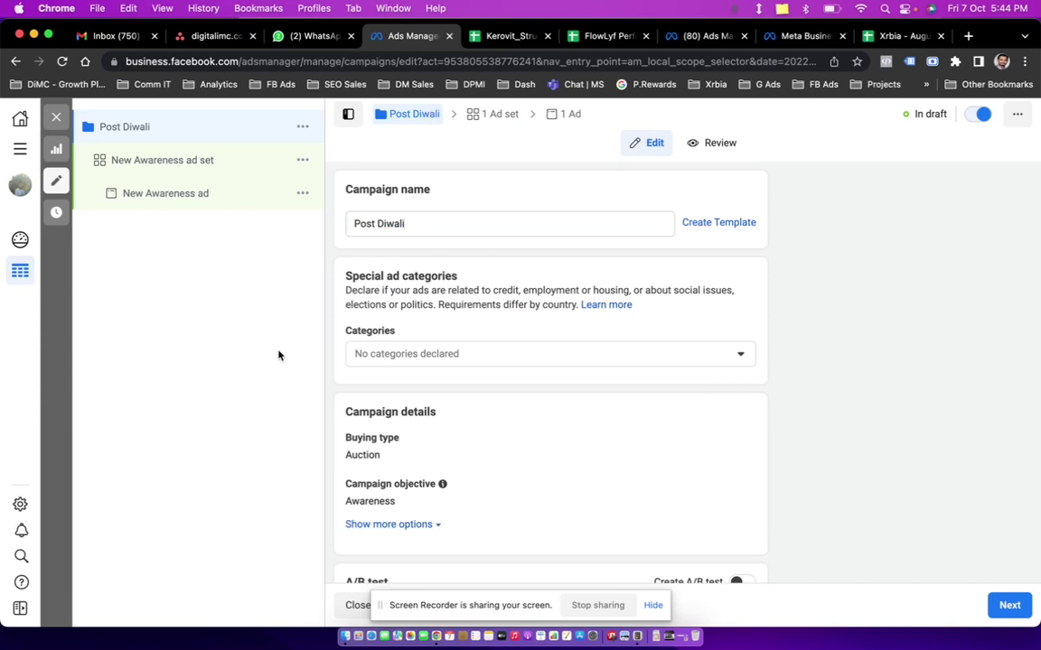
- Try the lifetime budget type for the campaign and return it to daily budget
scroll(511, 327, down, 5)
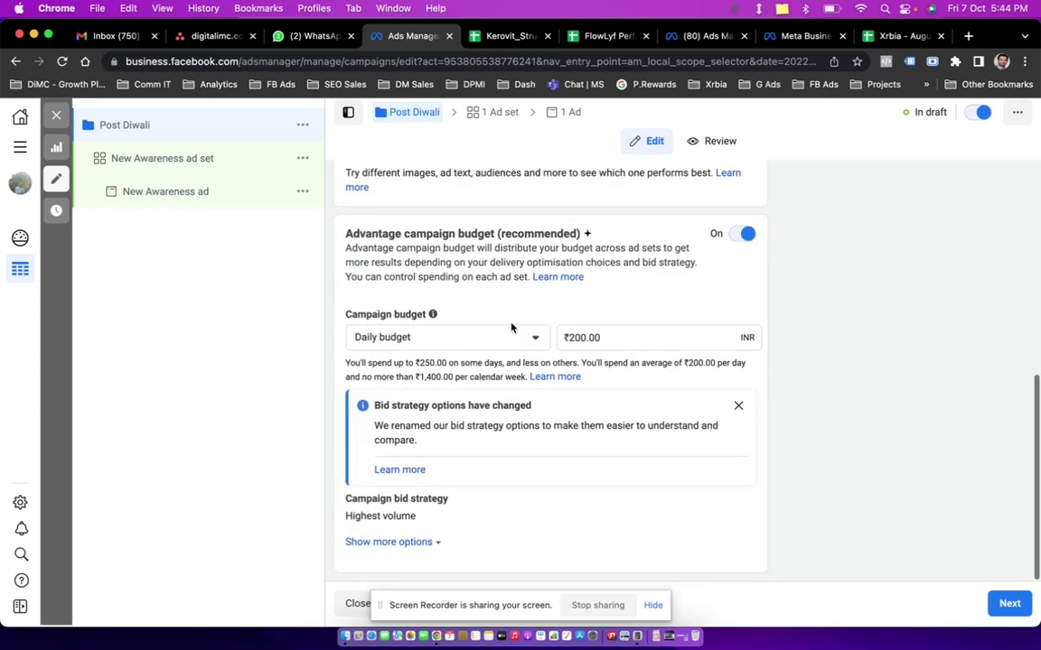
click(519, 344)
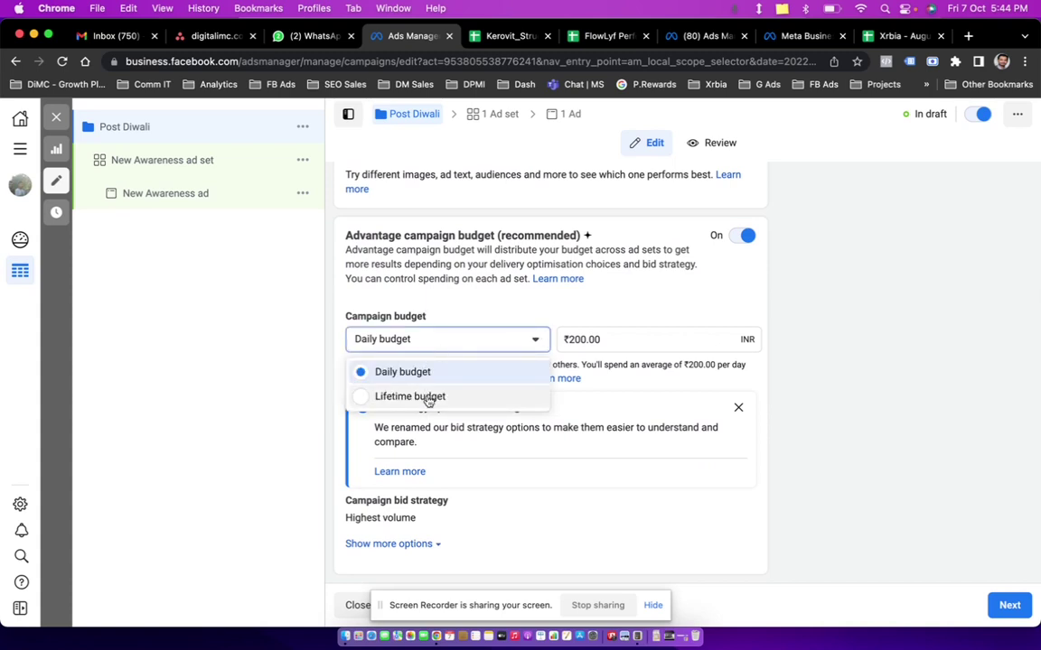
click(425, 397)
click(489, 343)
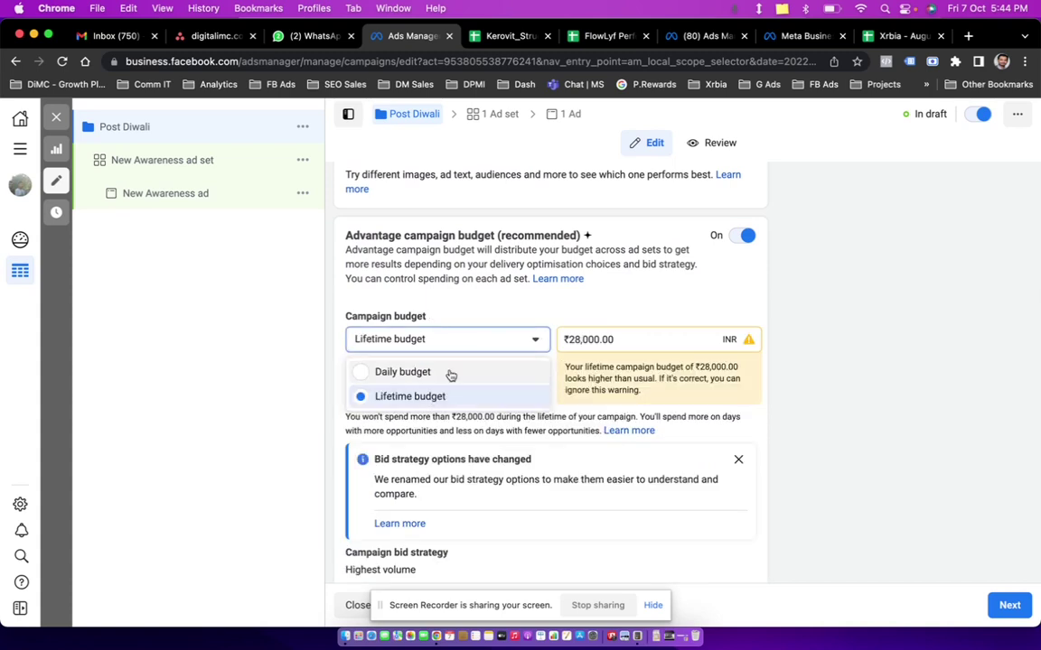
click(452, 372)
- Set the campaign's daily budget to ₹100 and continue to the ad set
click(578, 341)
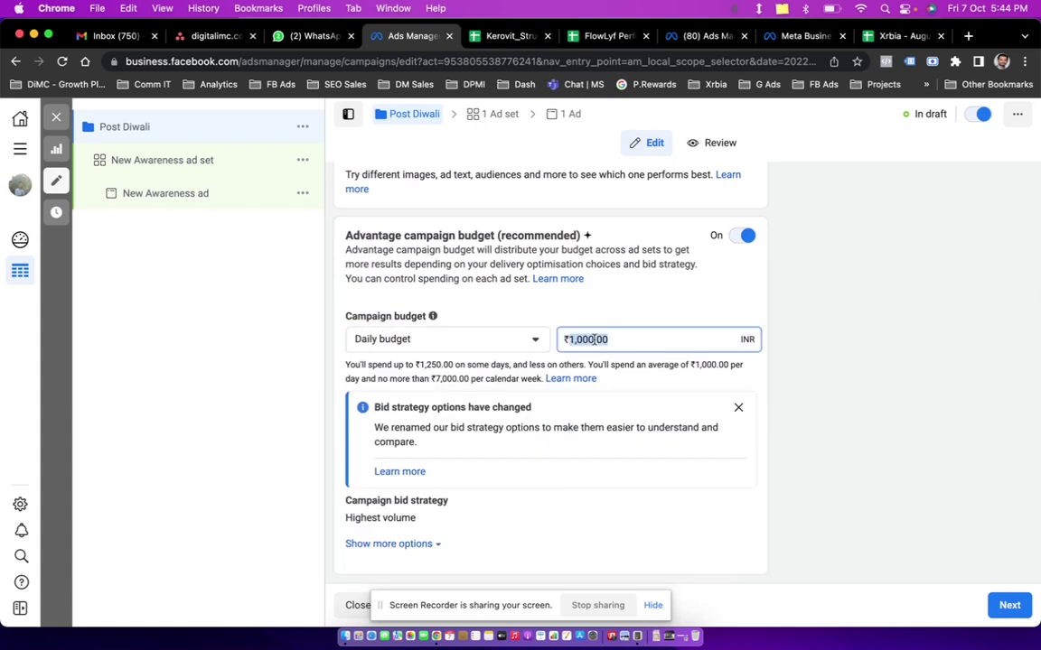
text(100)
click(586, 307)
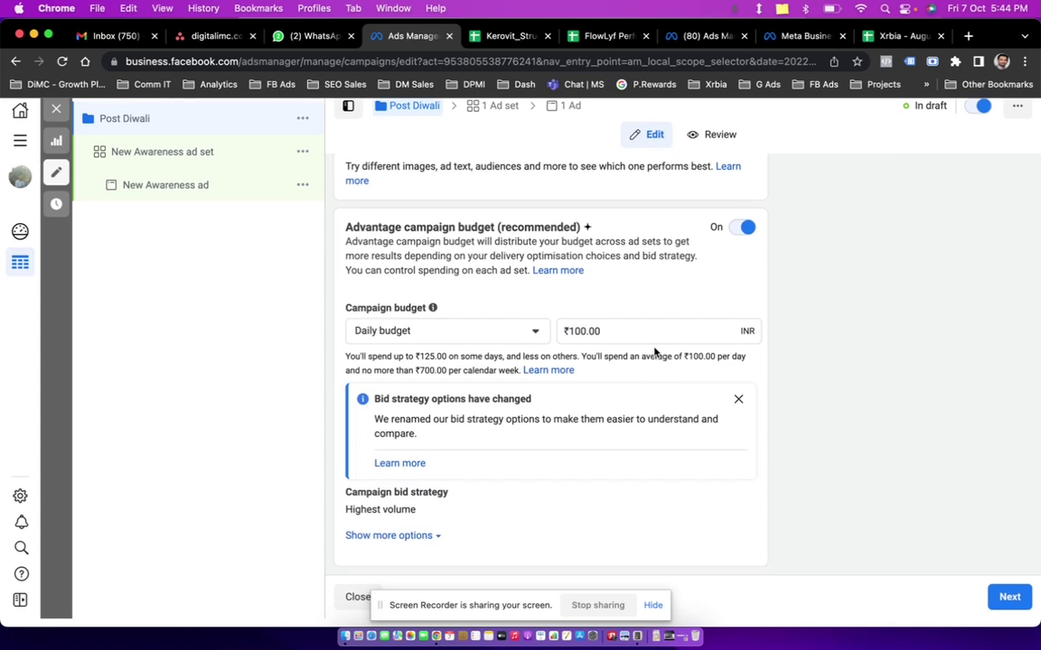
click(1005, 616)
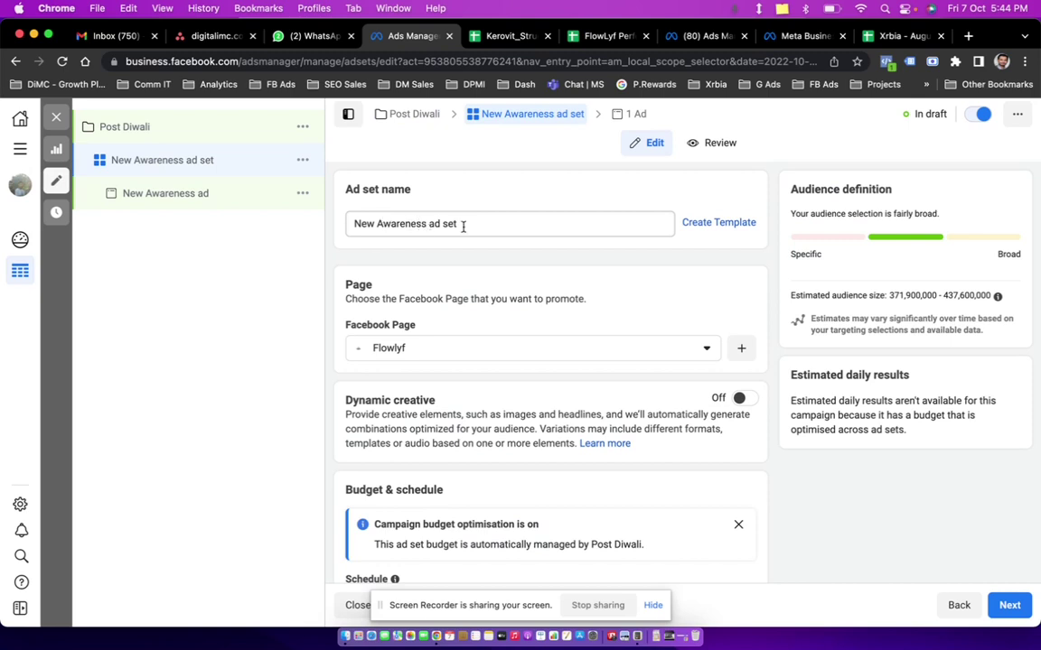
- Give the ad set an end date of 10/10/2022
scroll(456, 271, down, 2)
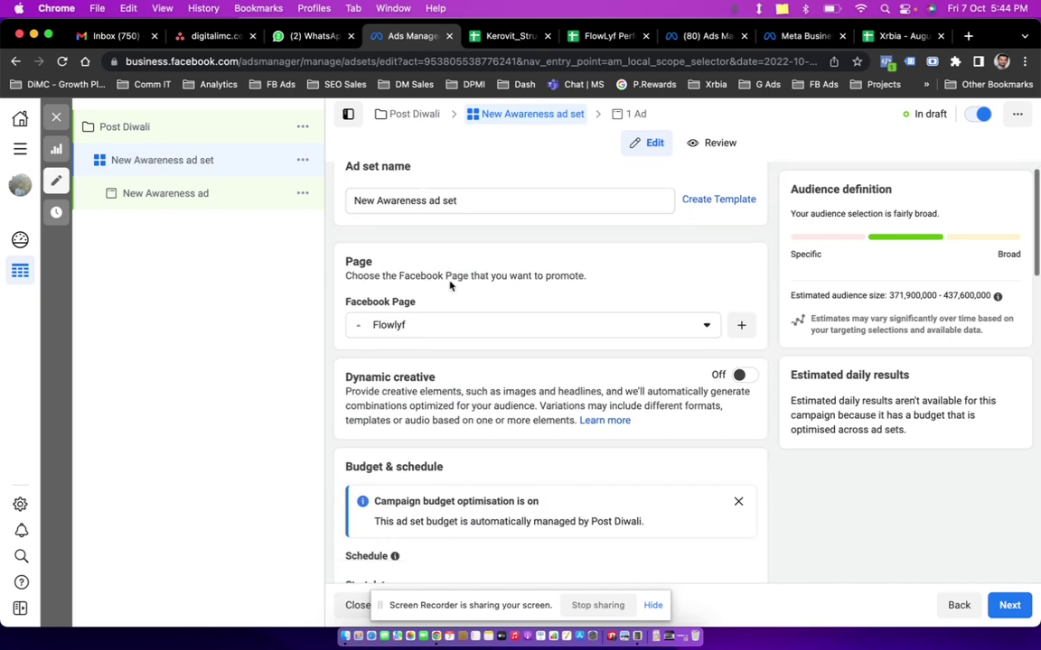
scroll(479, 271, down, 7)
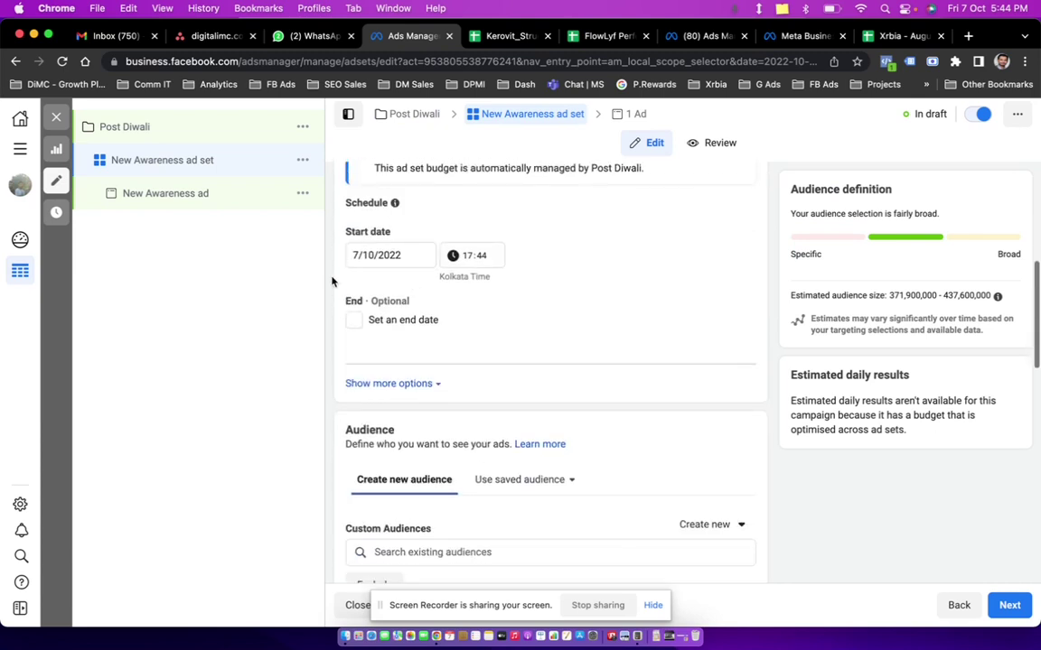
click(354, 322)
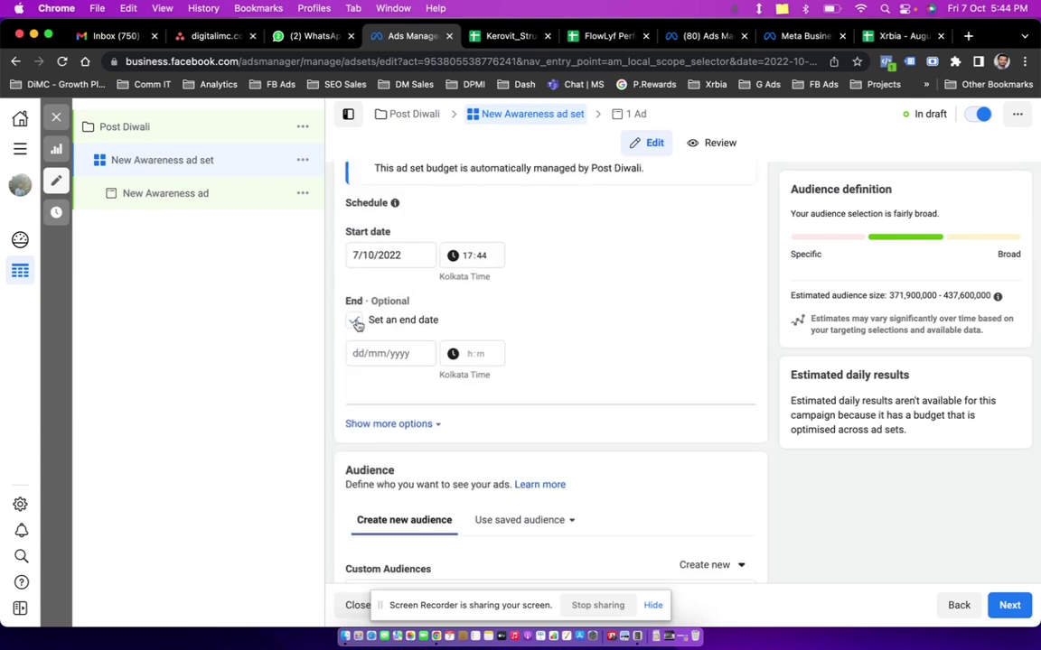
click(403, 353)
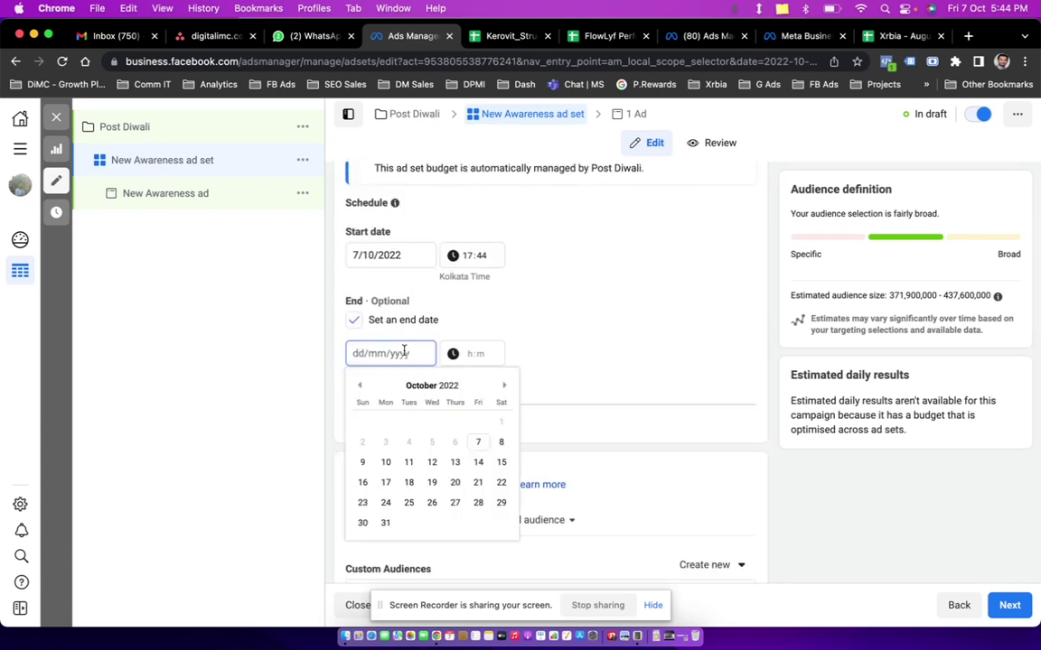
click(388, 464)
click(377, 284)
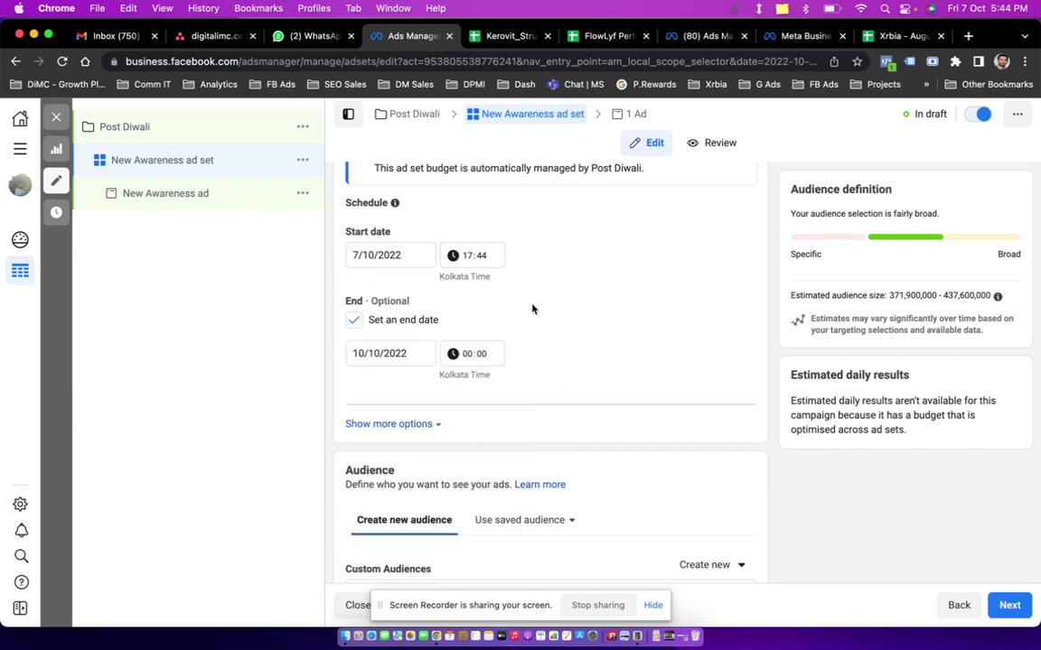
- Open the audience's detailed targeting for editing and search it for "study desk"
scroll(617, 319, down, 3)
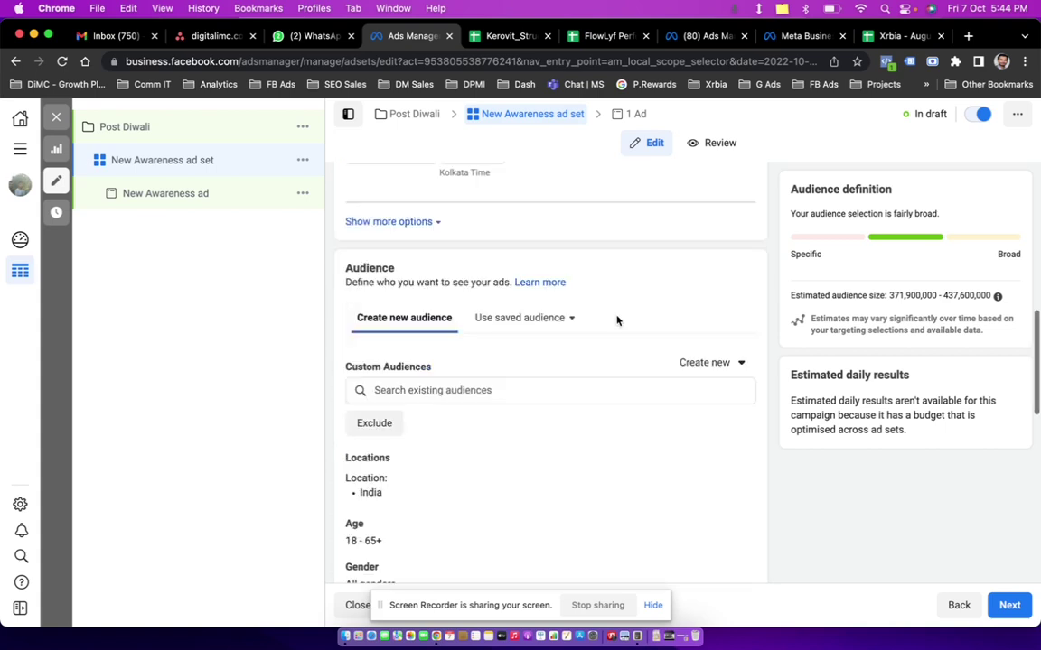
scroll(617, 320, down, 3)
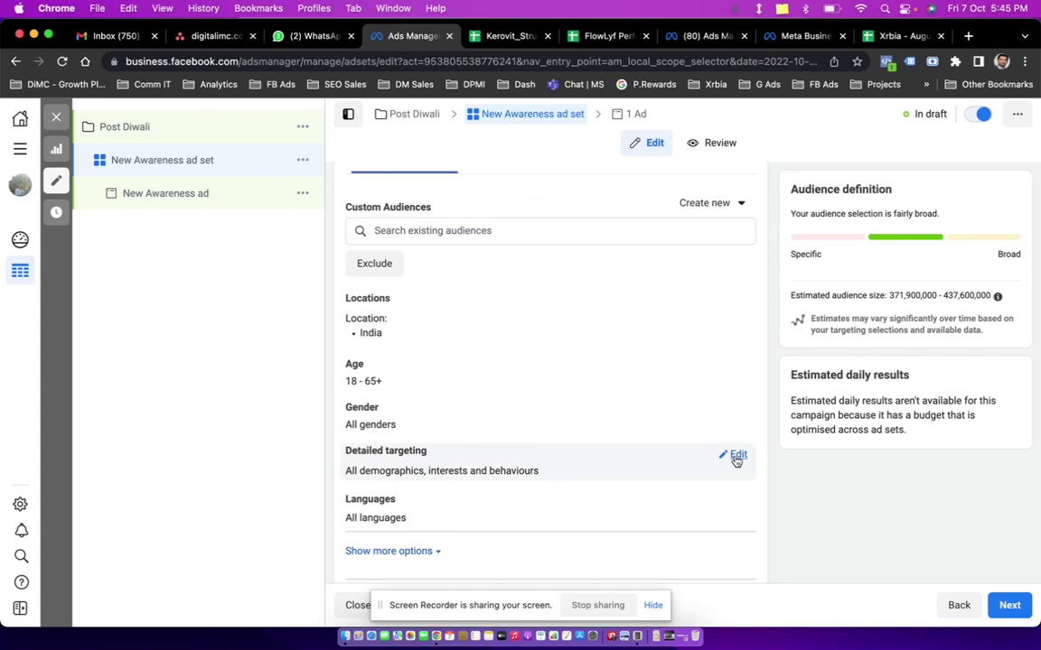
click(735, 457)
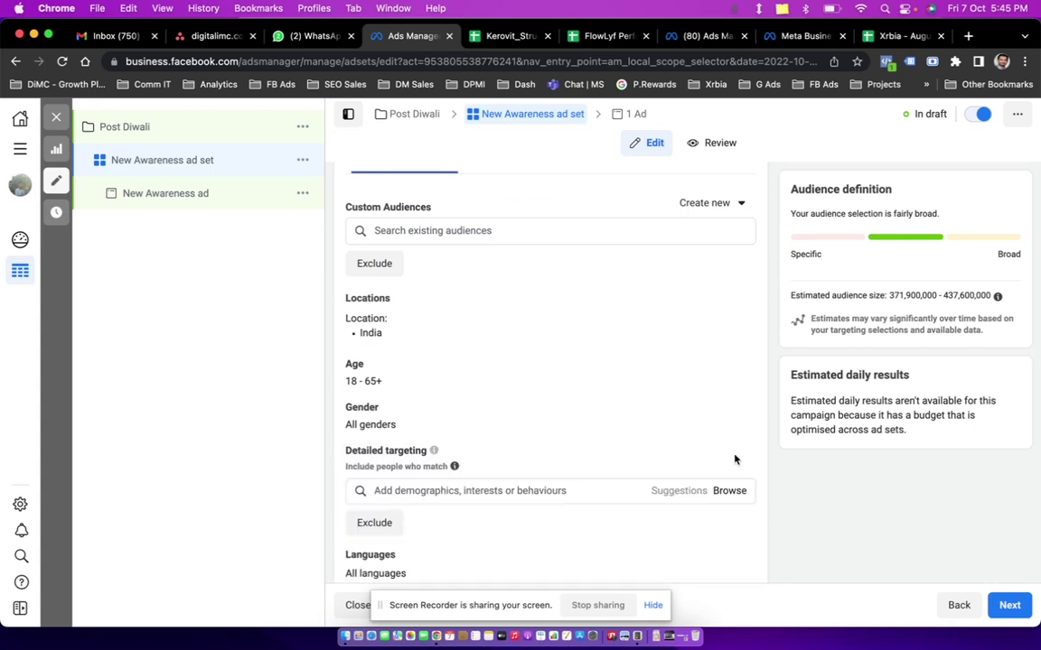
click(488, 493)
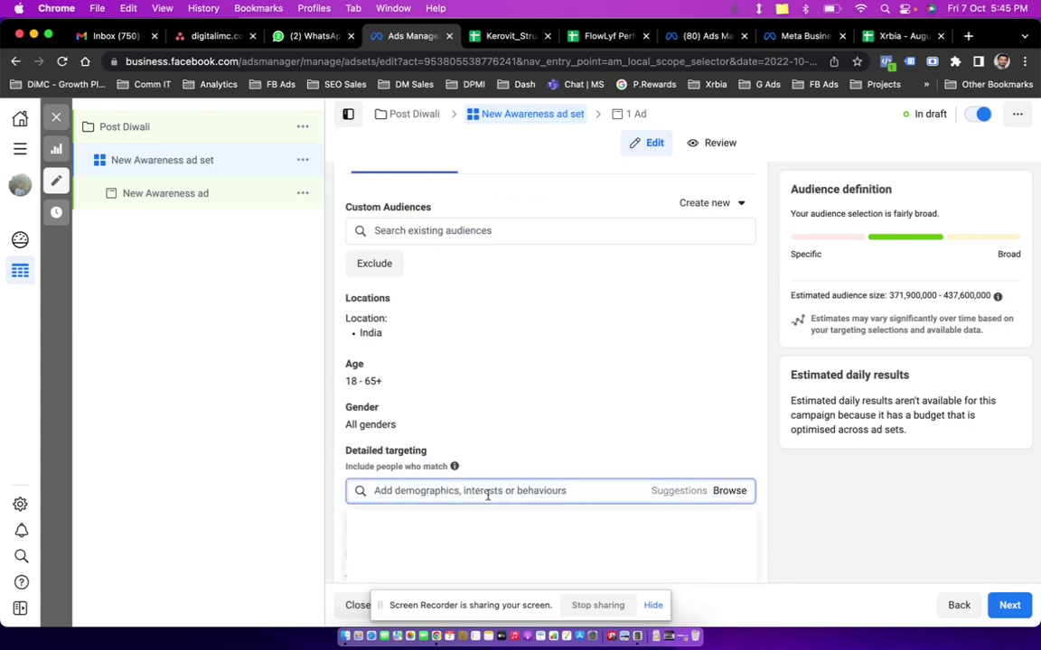
text(s)
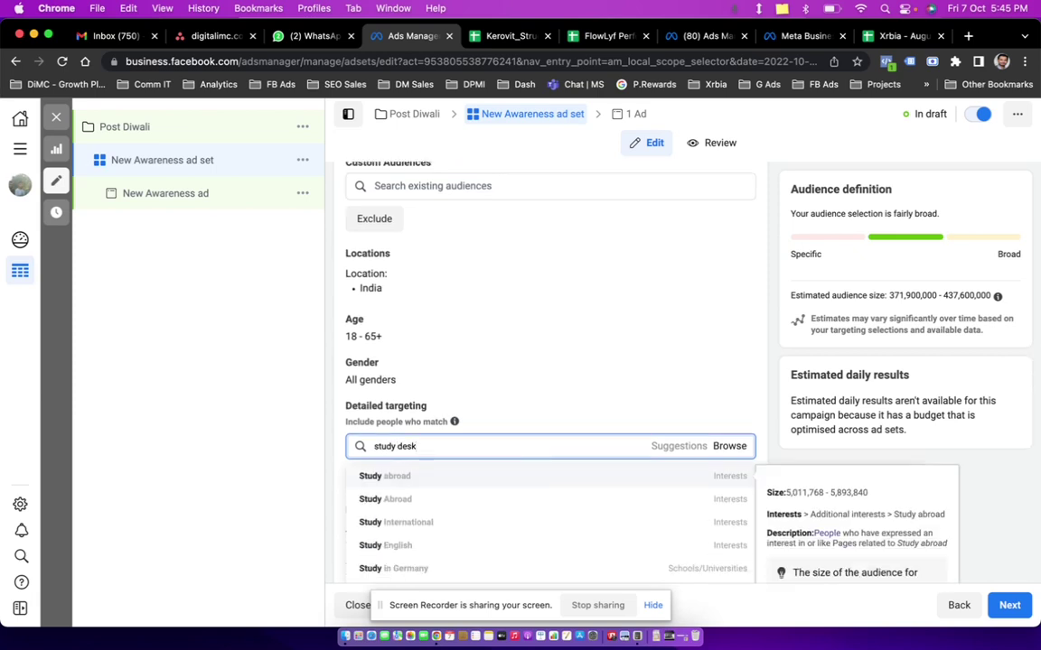
text(tudy desk)
- Search detailed targeting for "standing desk" and add the Standing desk interest to the audience
triple_click(468, 449)
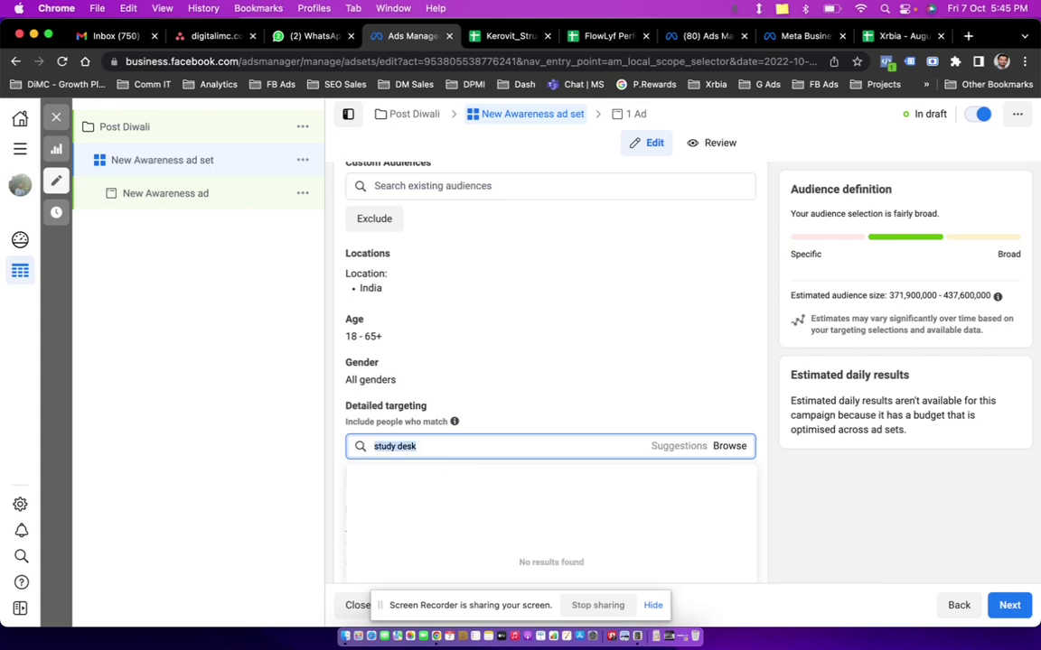
text(standing)
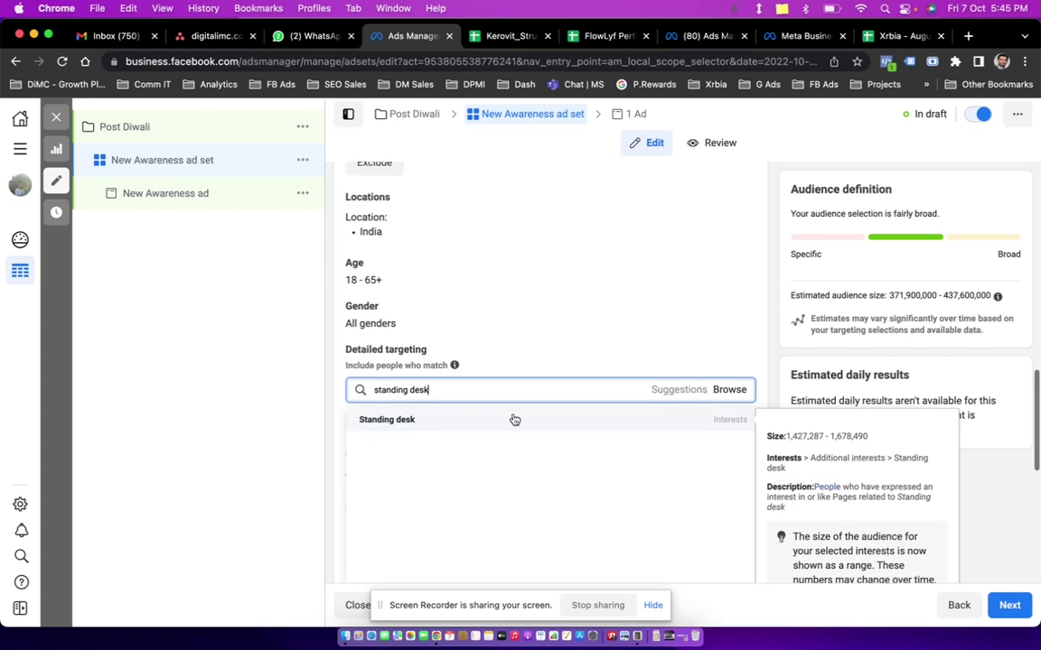
click(411, 420)
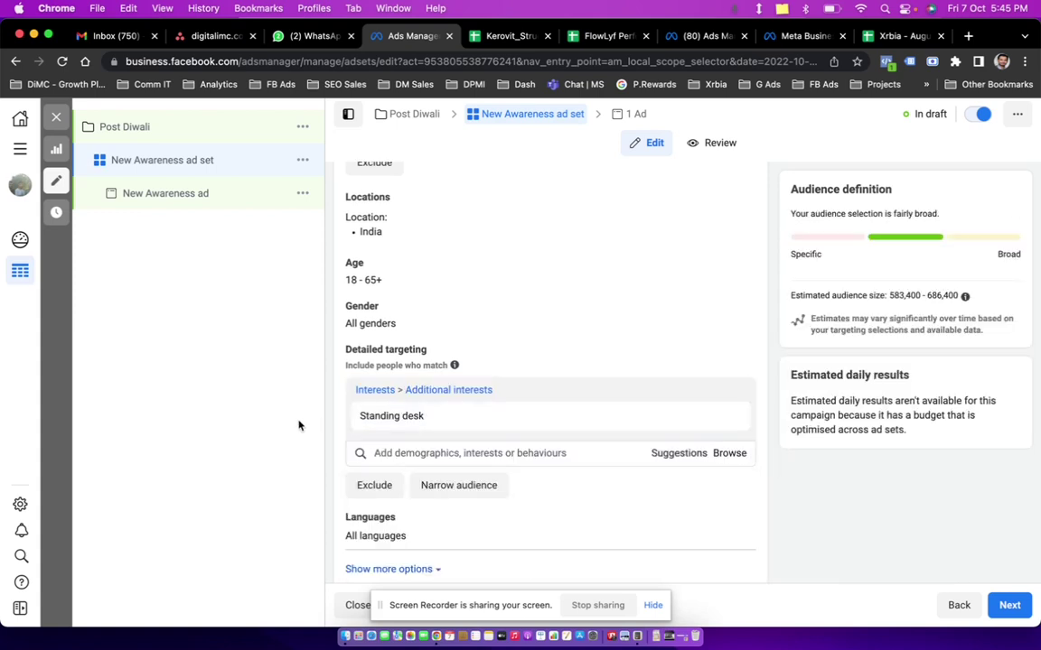
- Try manual placements for the ad set, look over the platform choices and return to Advantage+ placements
scroll(544, 446, down, 4)
scroll(545, 446, down, 3)
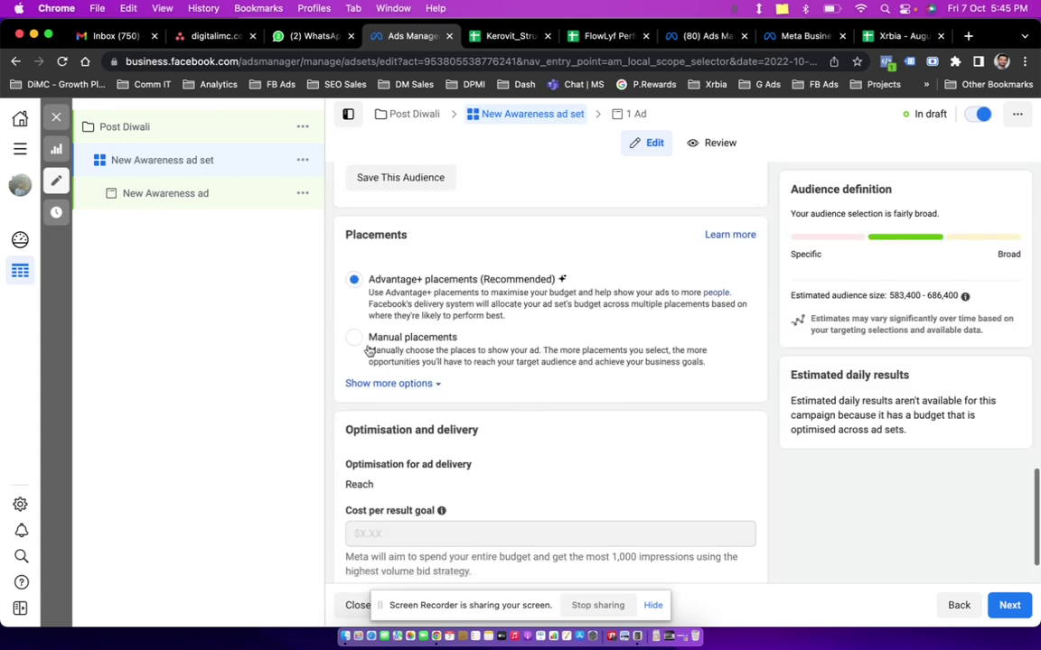
scroll(379, 362, down, 2)
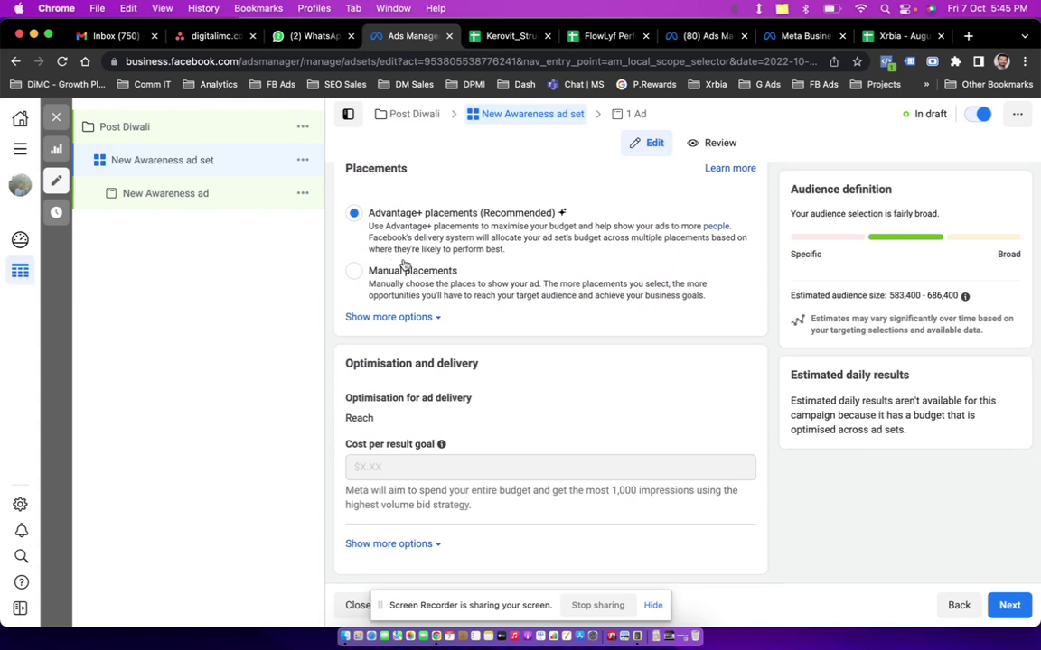
click(353, 270)
scroll(444, 323, down, 1)
scroll(443, 324, down, 1)
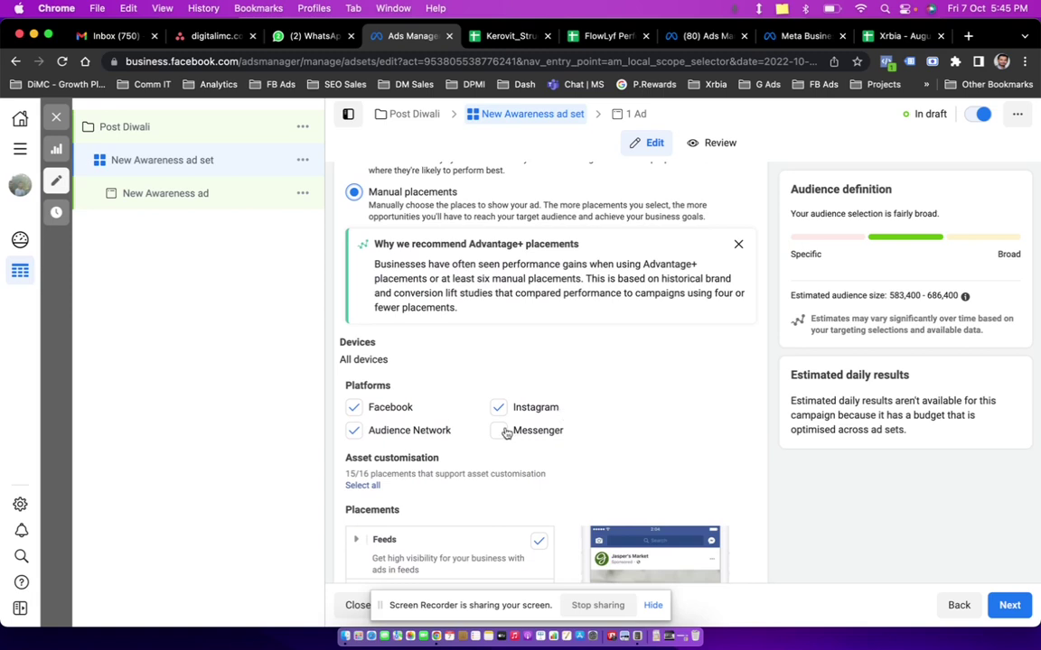
scroll(437, 310, up, 2)
scroll(406, 289, up, 1)
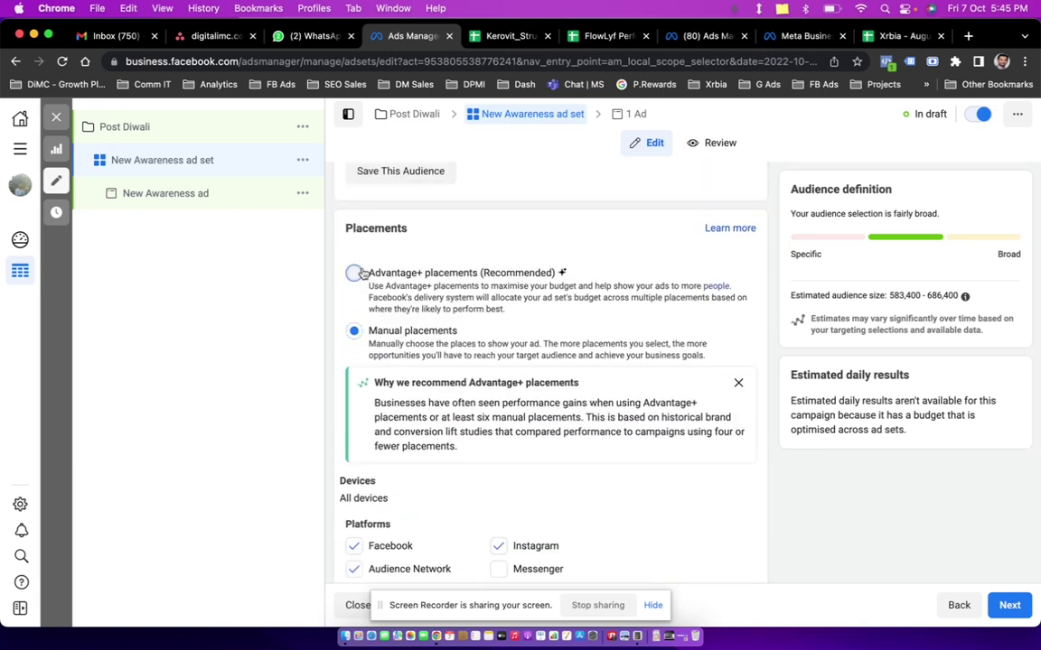
click(355, 272)
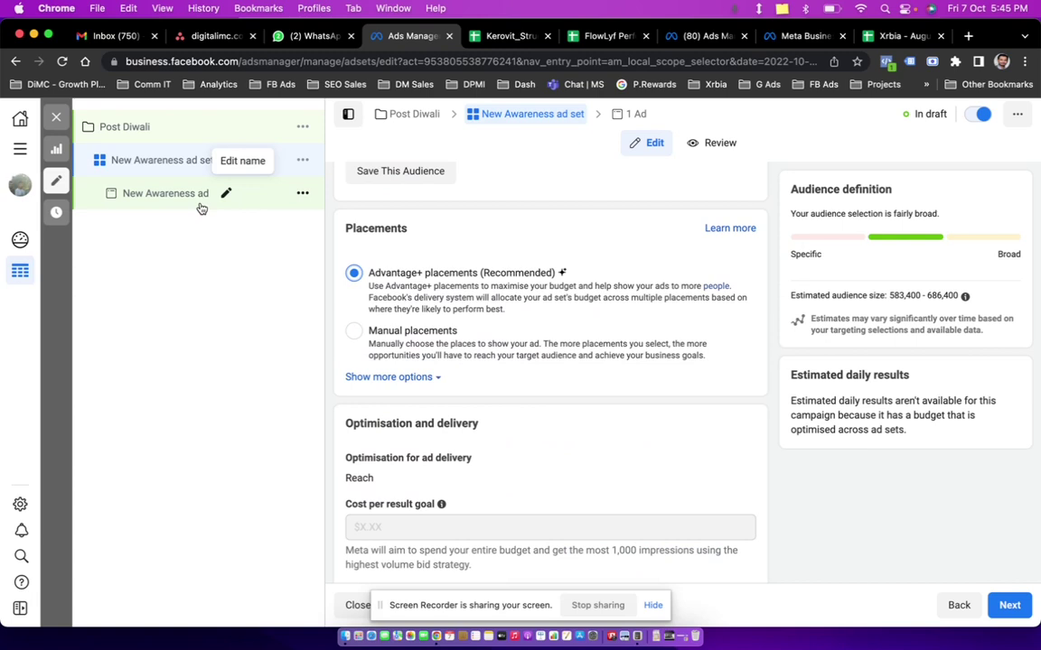
- Finish the ad set and continue to the ad's identity and setup settings
scroll(711, 353, down, 2)
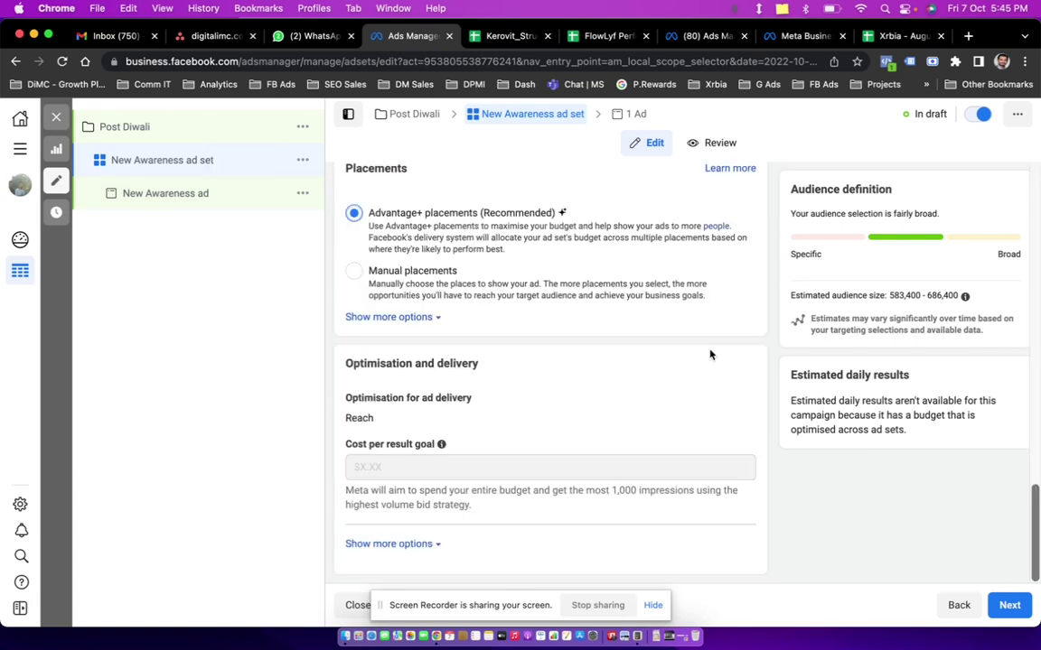
click(1008, 607)
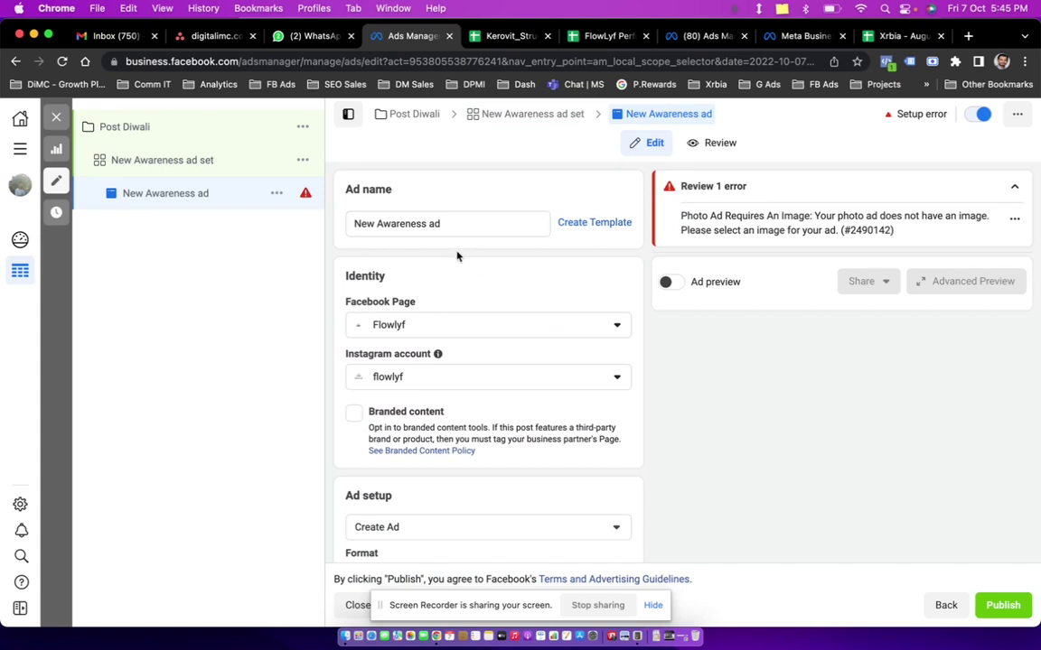
scroll(411, 262, down, 2)
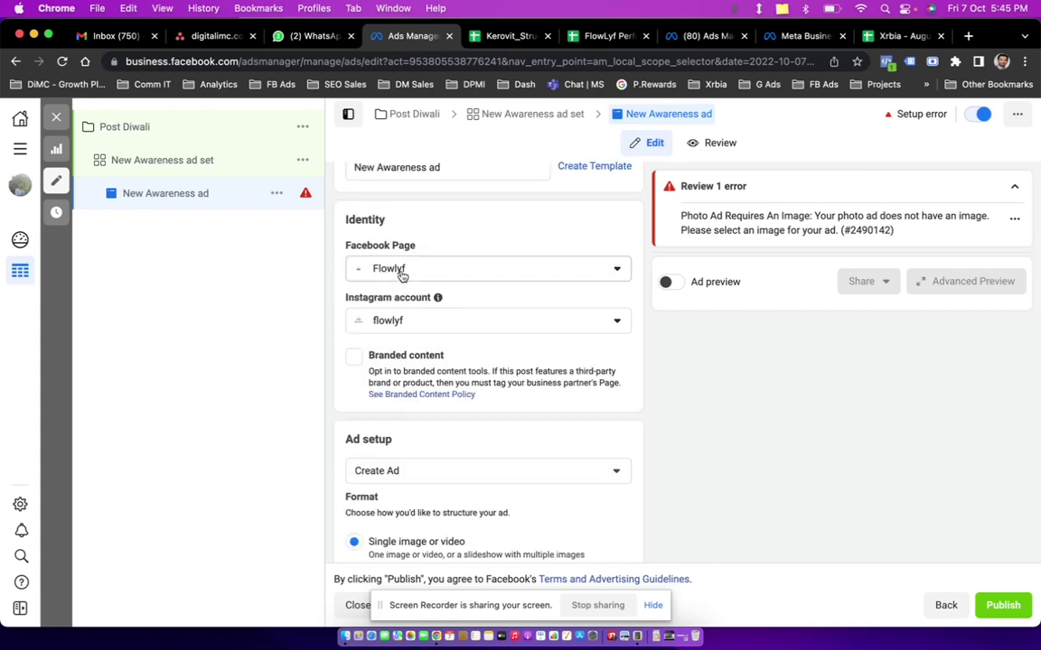
- Switch the ad setup from creating a new ad to using an existing post
scroll(469, 335, down, 3)
scroll(469, 336, down, 4)
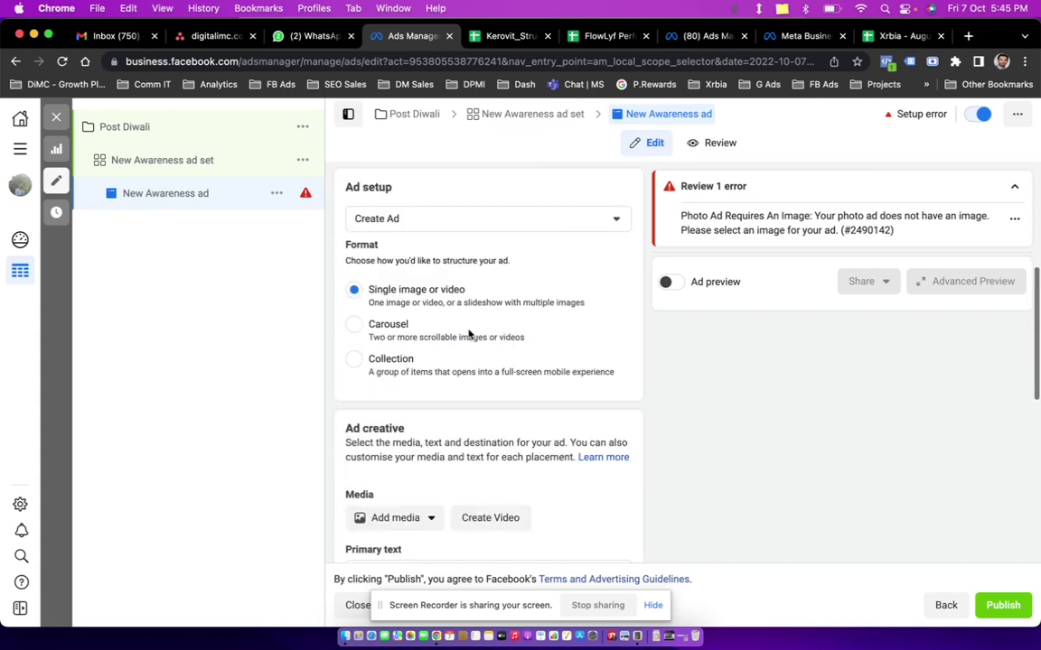
scroll(468, 335, up, 4)
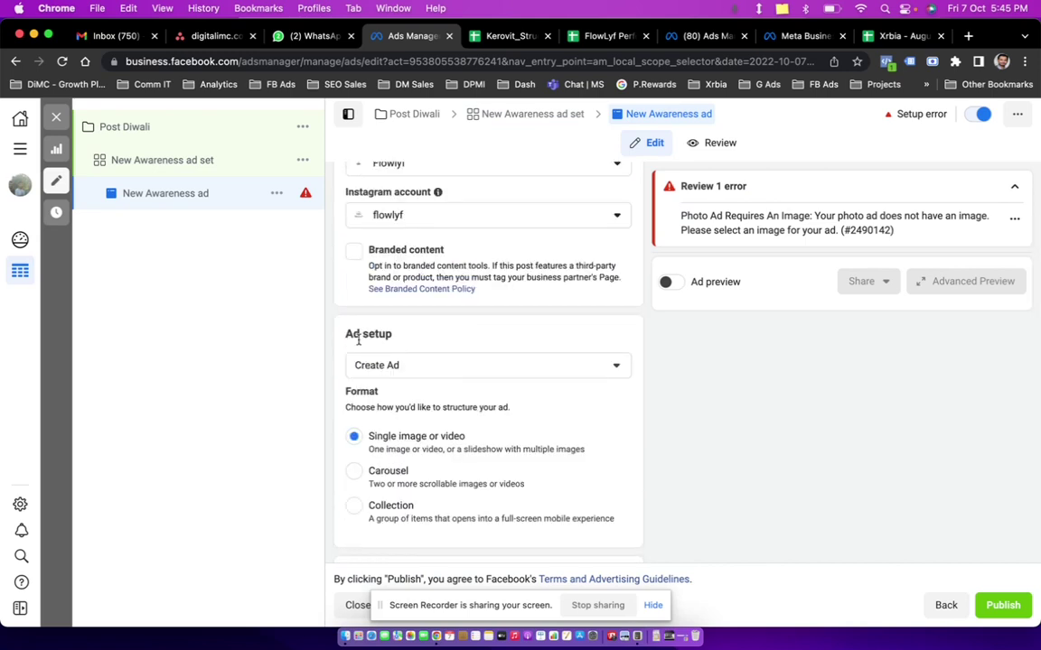
click(502, 374)
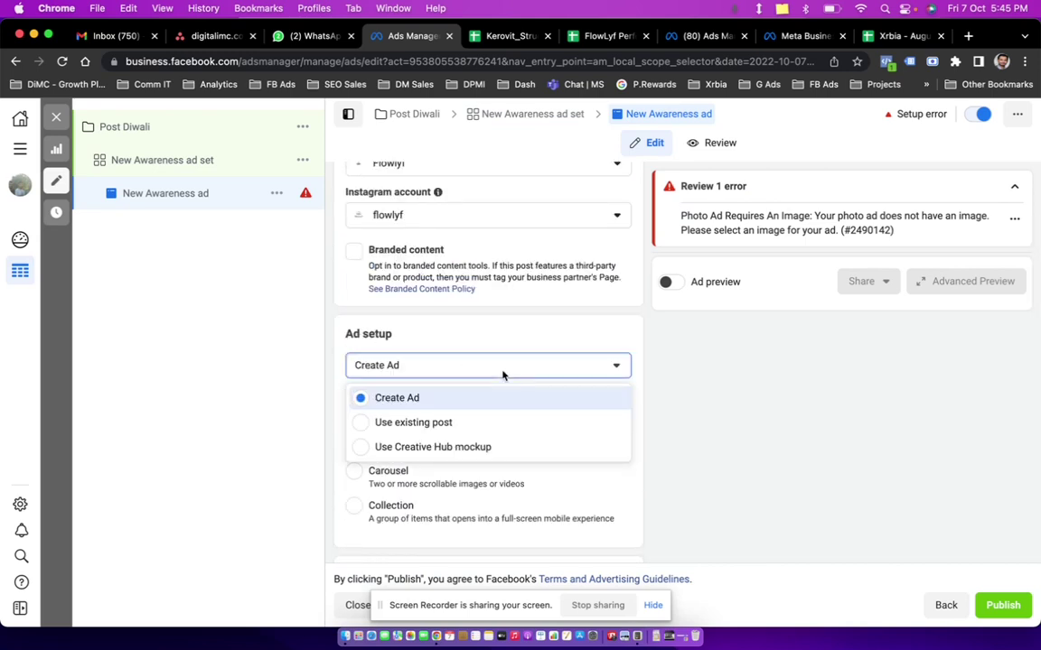
click(424, 424)
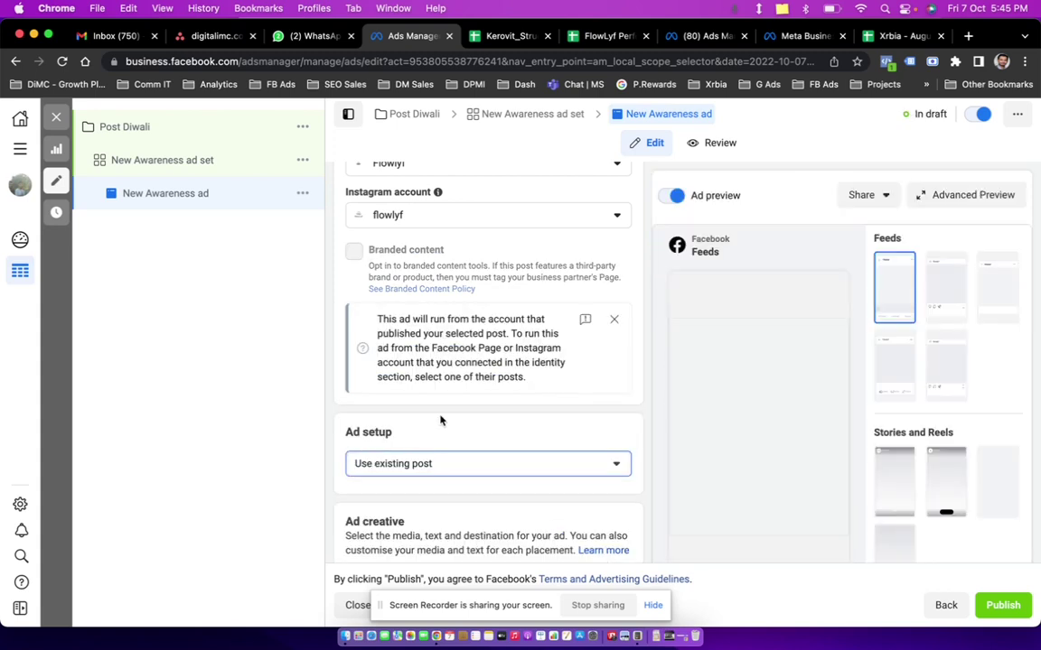
scroll(469, 365, down, 3)
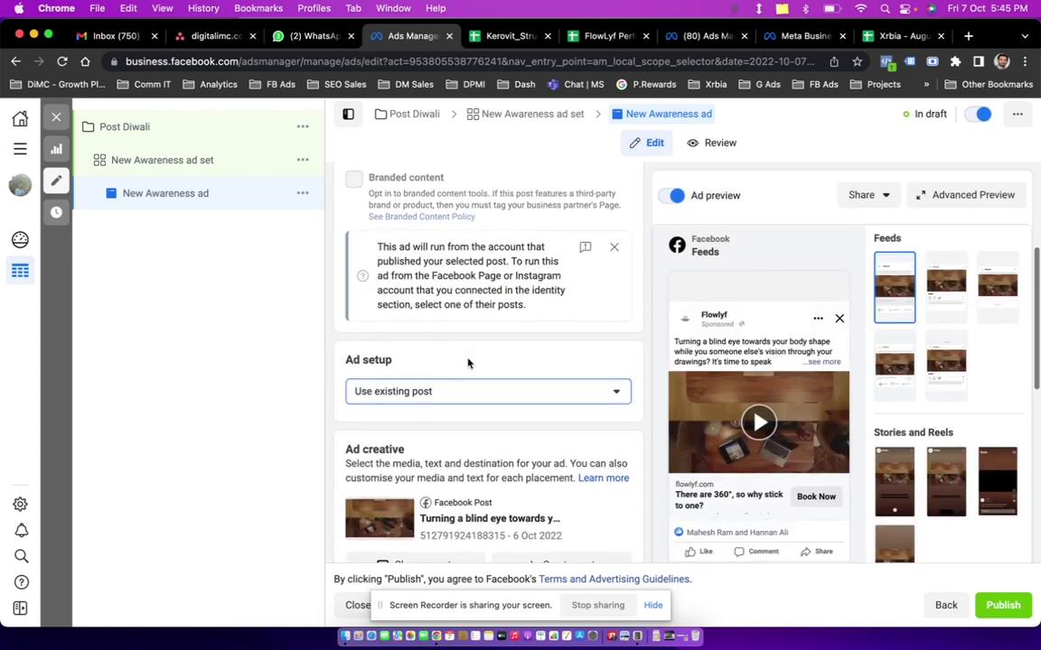
click(603, 263)
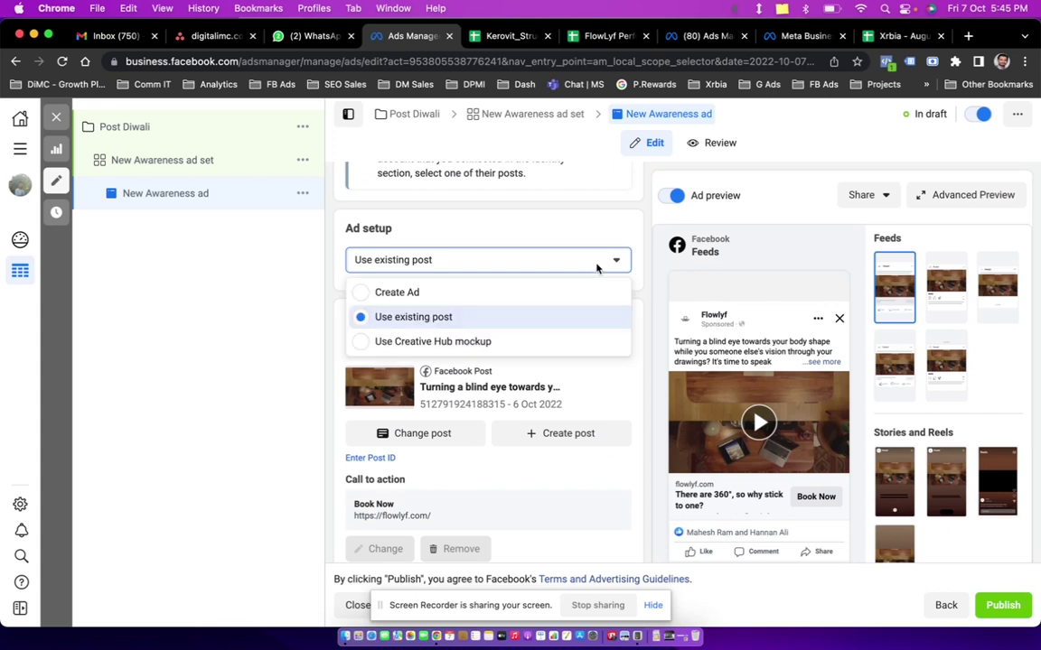
click(247, 424)
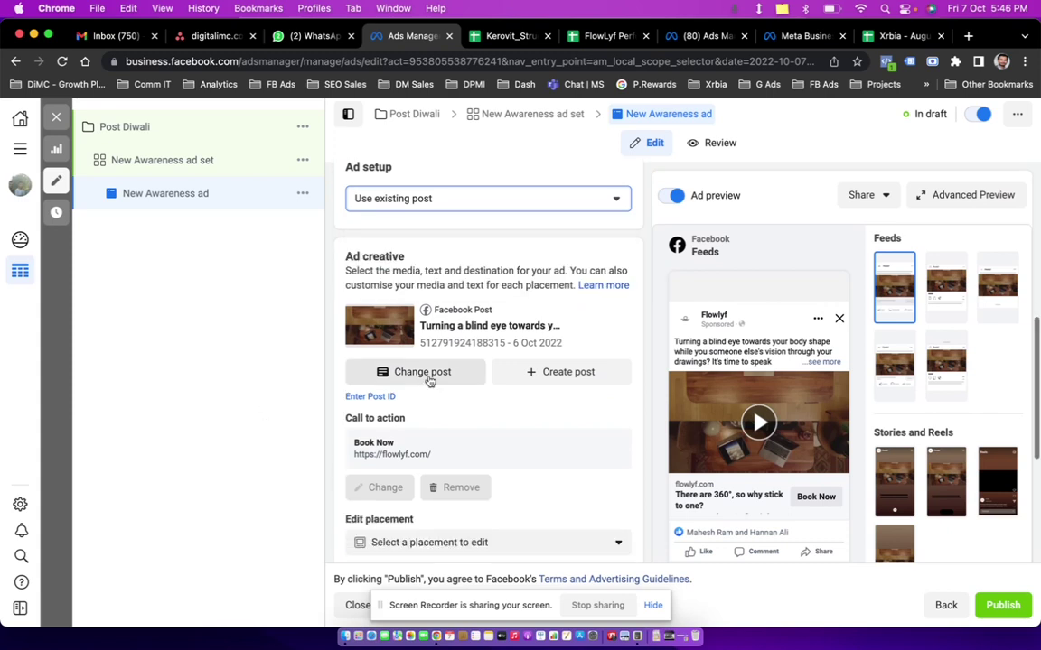
- Replace the ad's post with the 5 Oct 2022 Instagram photo post beginning "And this is what my friend is, tough love"
click(430, 380)
scroll(483, 379, down, 6)
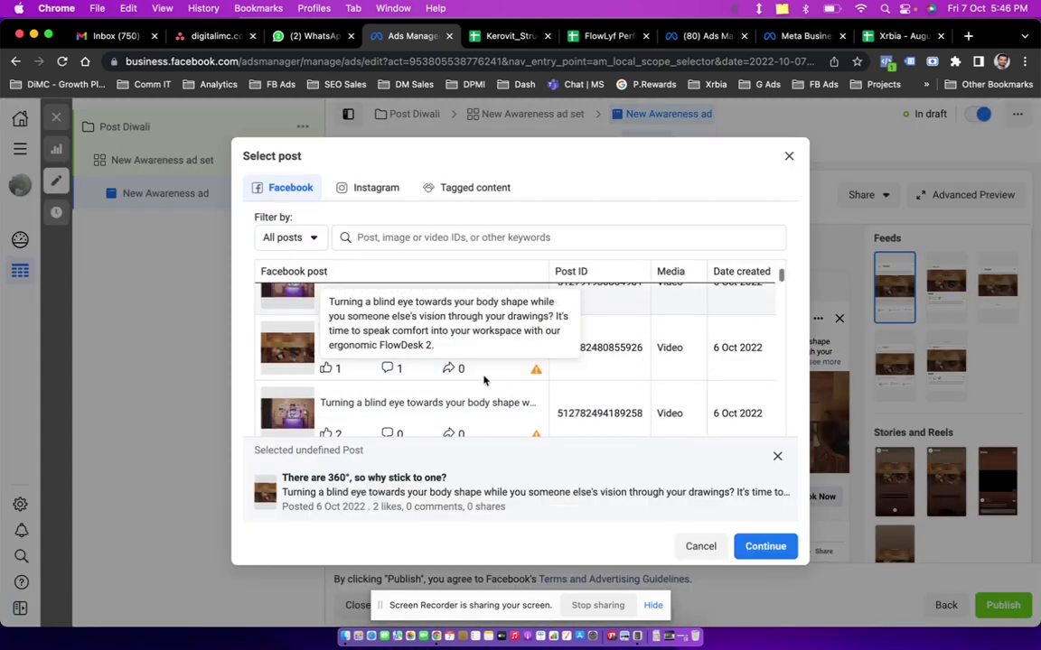
scroll(483, 379, down, 5)
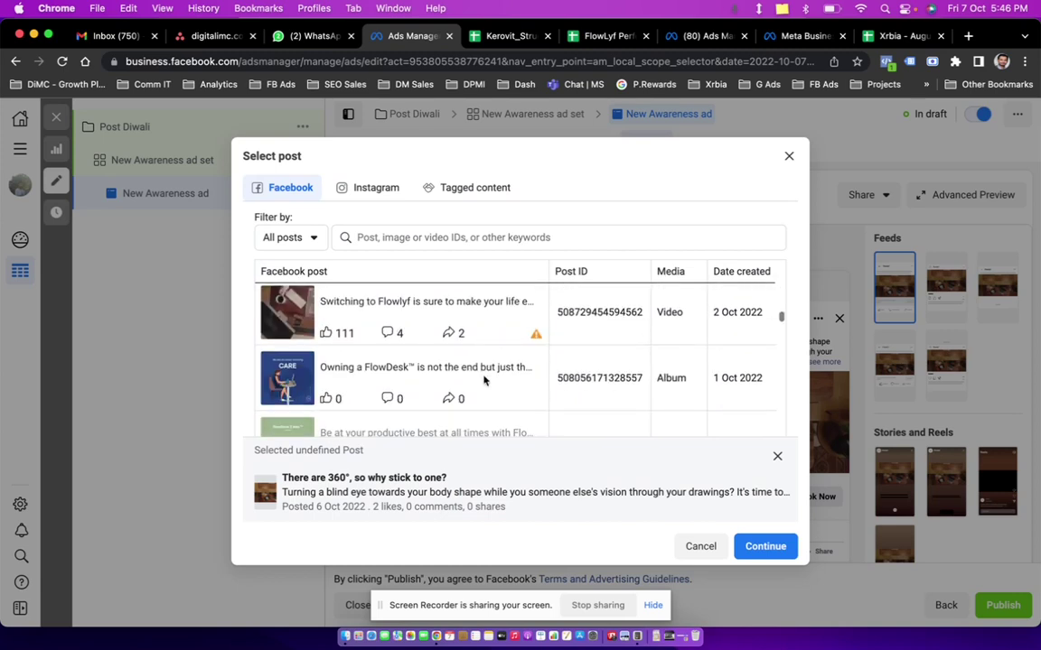
scroll(484, 380, up, 10)
click(377, 189)
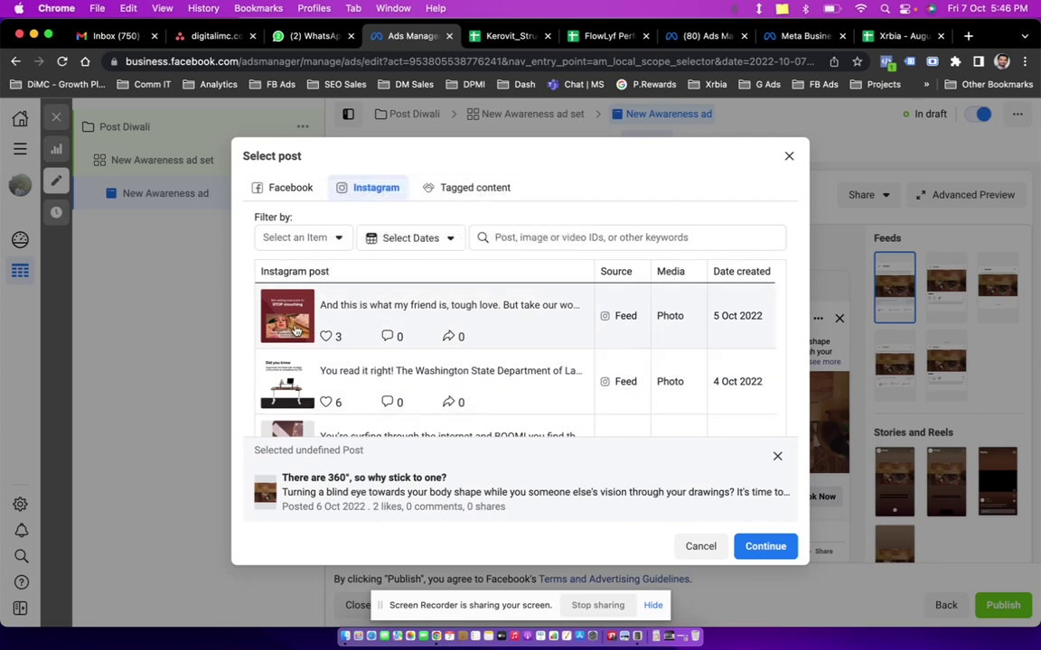
click(764, 319)
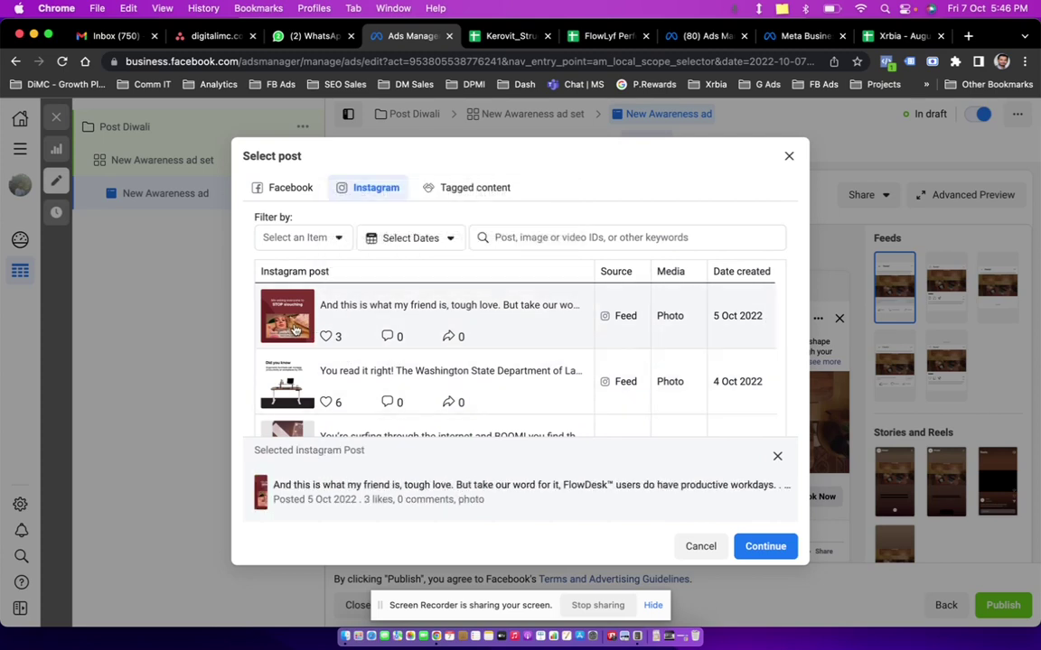
click(780, 548)
- Set the ad's call-to-action button to Contact Us and look over the tracking settings
scroll(593, 412, down, 4)
scroll(594, 412, up, 3)
click(507, 346)
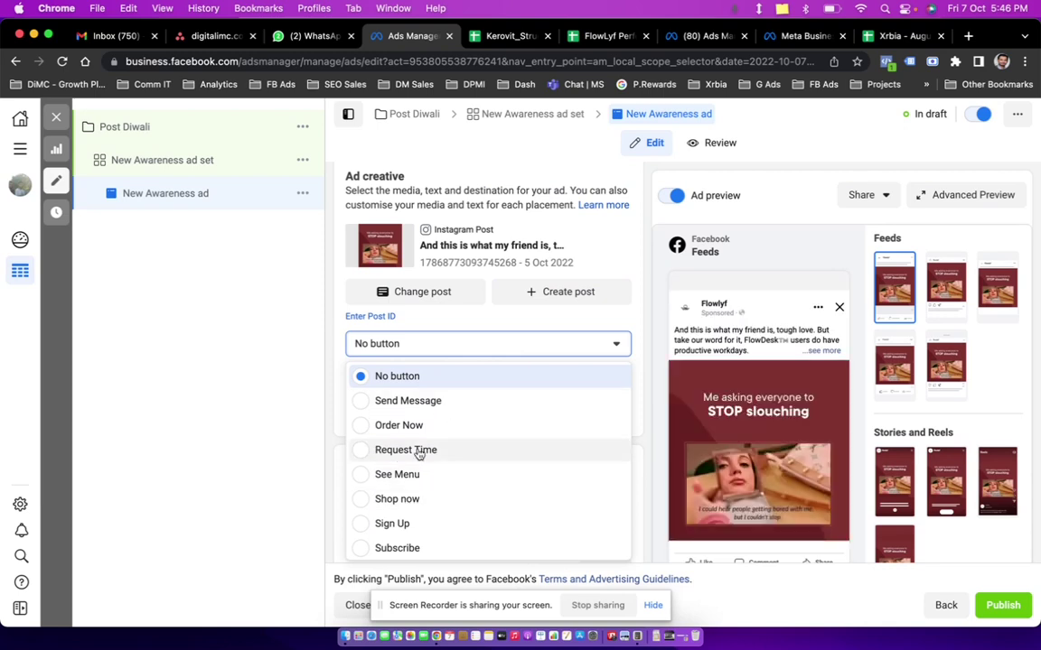
scroll(418, 453, down, 4)
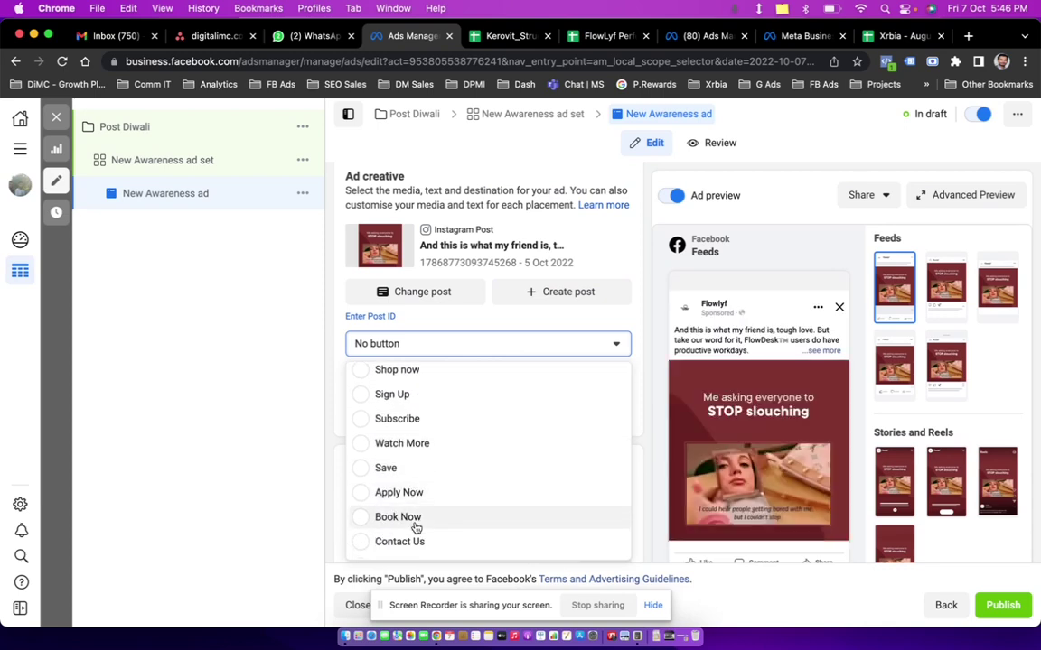
click(429, 544)
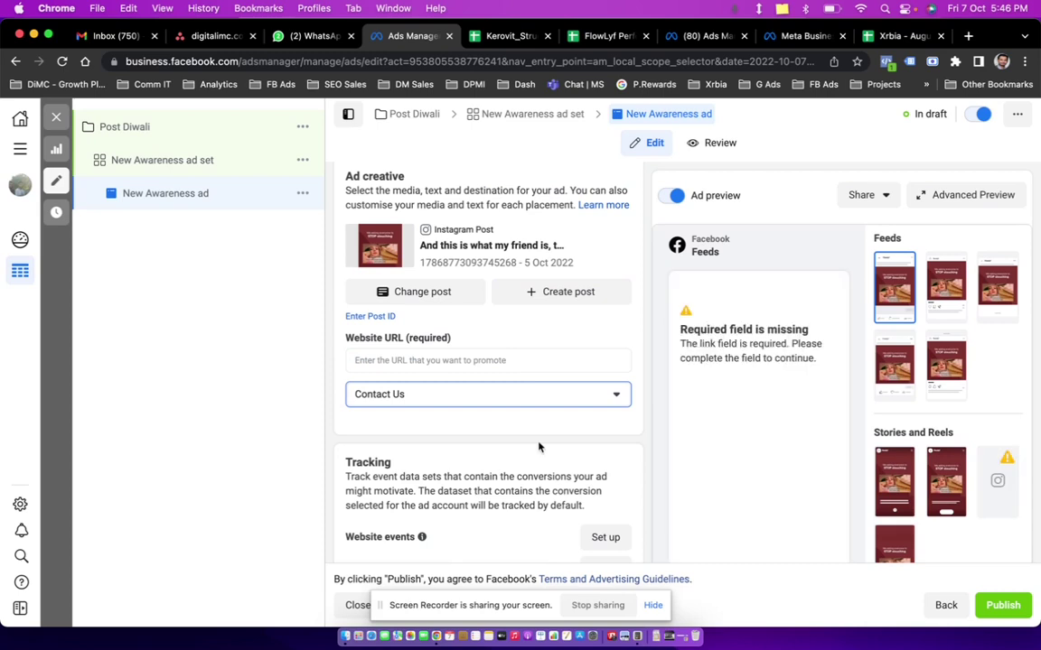
scroll(538, 446, down, 3)
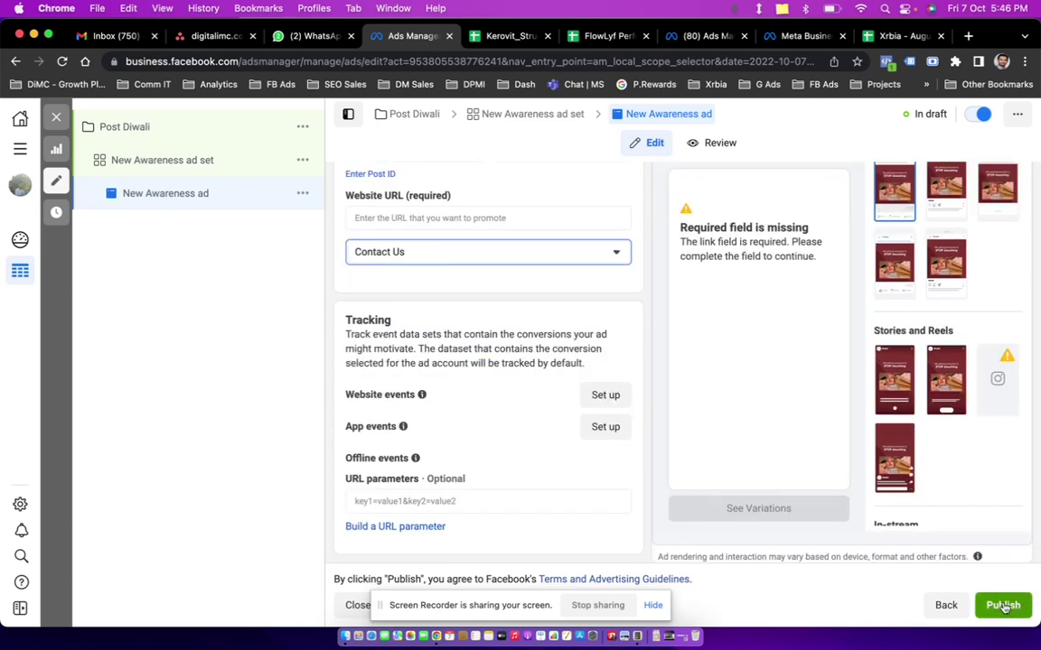